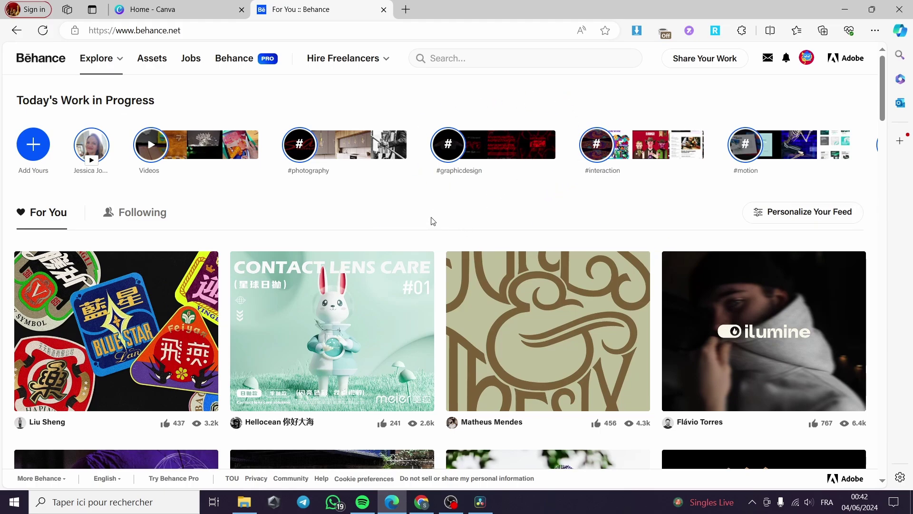
Scroll the Behance For You feed down and back up
scroll(343, 197, "down", 4)
scroll(582, 251, "up", 4)
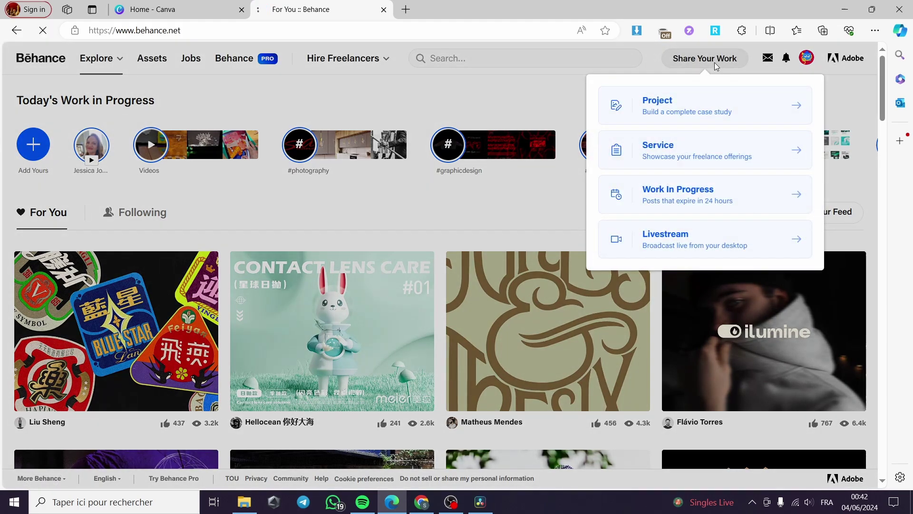
Start a new Behance project from Share Your Work
left_click(715, 62)
mouse_move(698, 62)
left_click(655, 110)
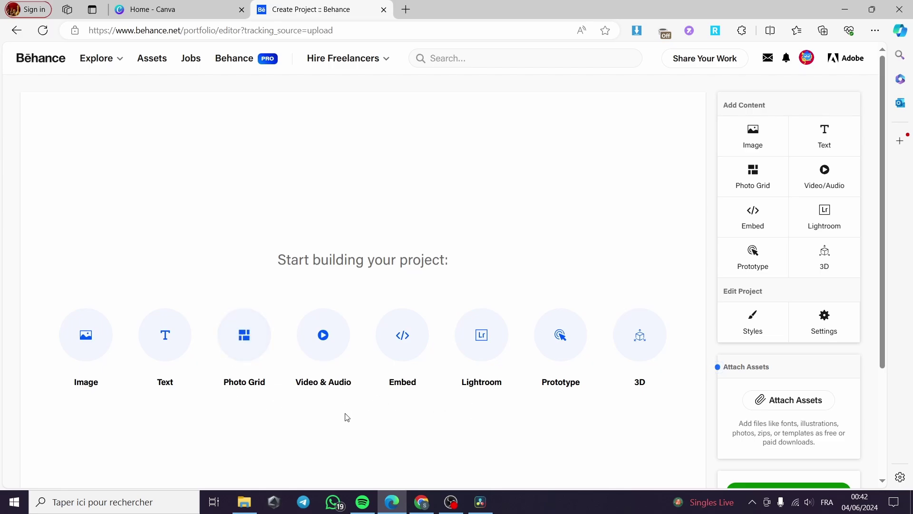
Upload the Black Vintage Father's Day Film Slideshow Presentation video into the project
left_click(324, 338)
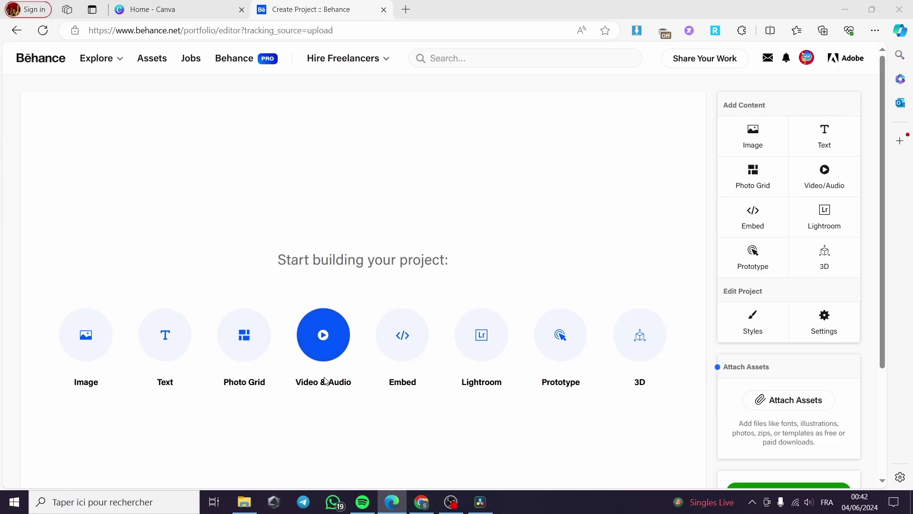
left_click(361, 310)
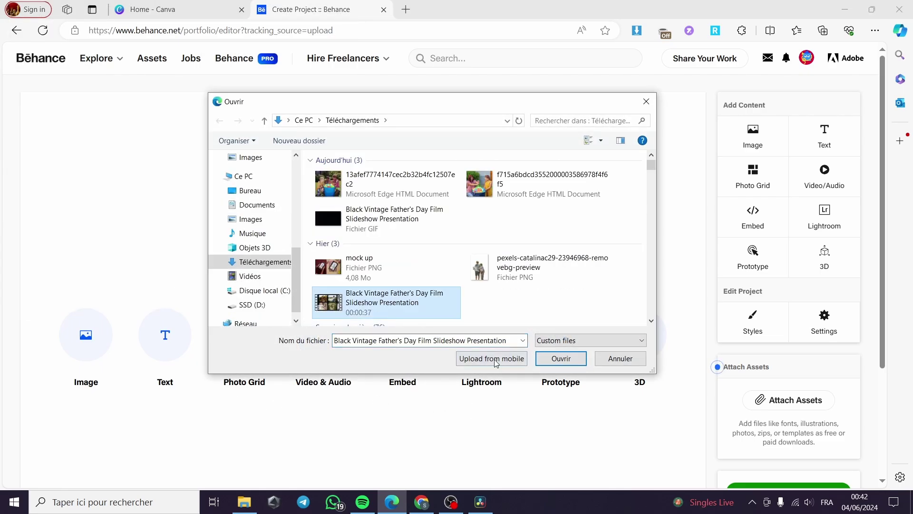
left_click(561, 358)
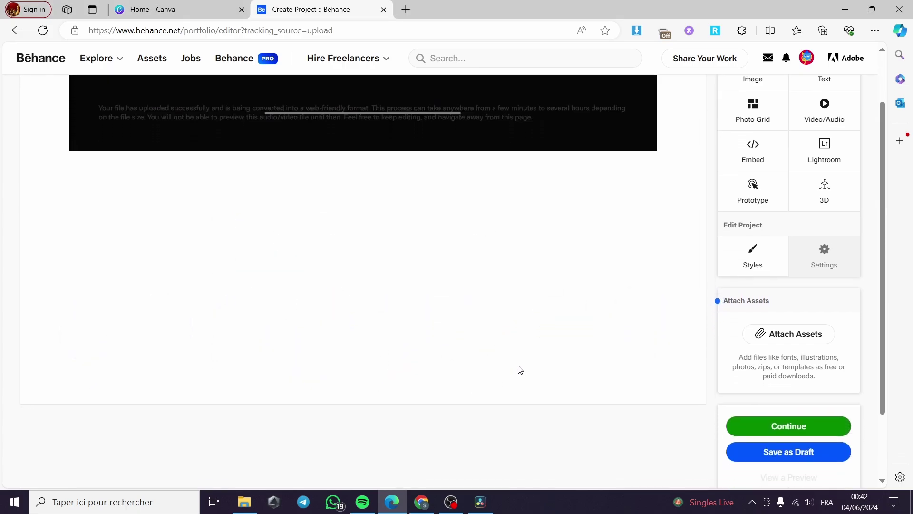
scroll(472, 358, "up", 1)
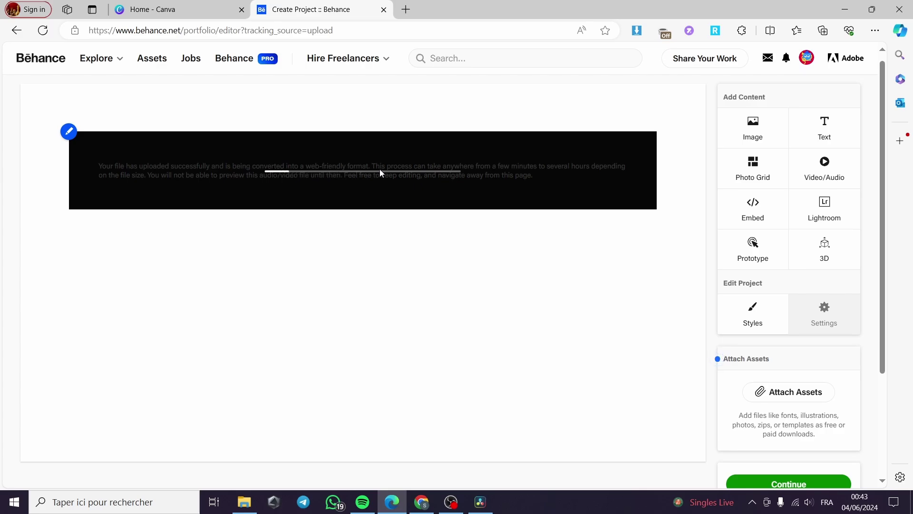
mouse_move(449, 253)
Check the Behance editor while the uploaded video converts to a web-friendly format
left_click(176, 10)
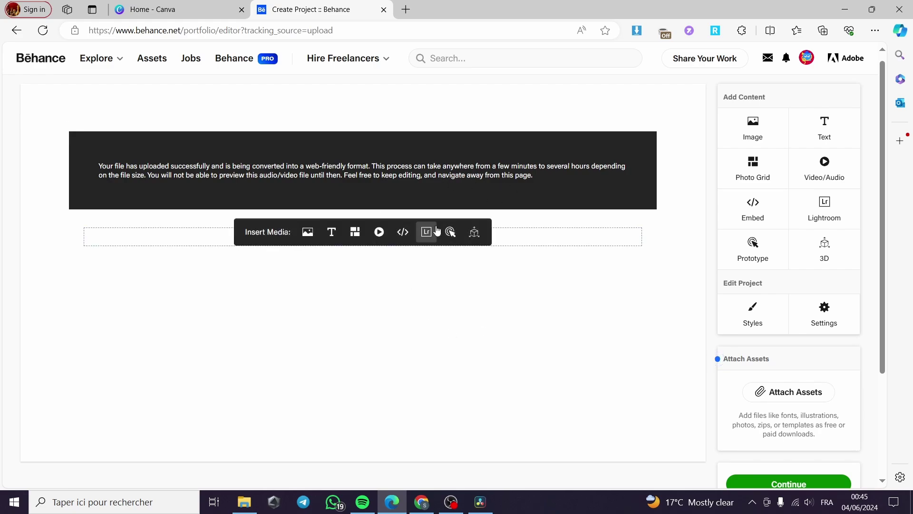
mouse_move(526, 243)
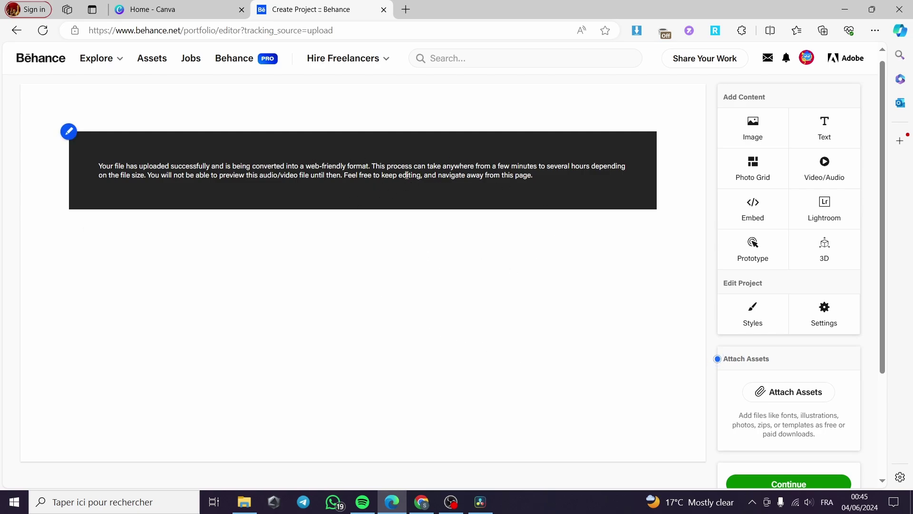
In Canva, open the Black Vintage Father's Day Film Slideshow Presentation from Recent designs
left_click(172, 7)
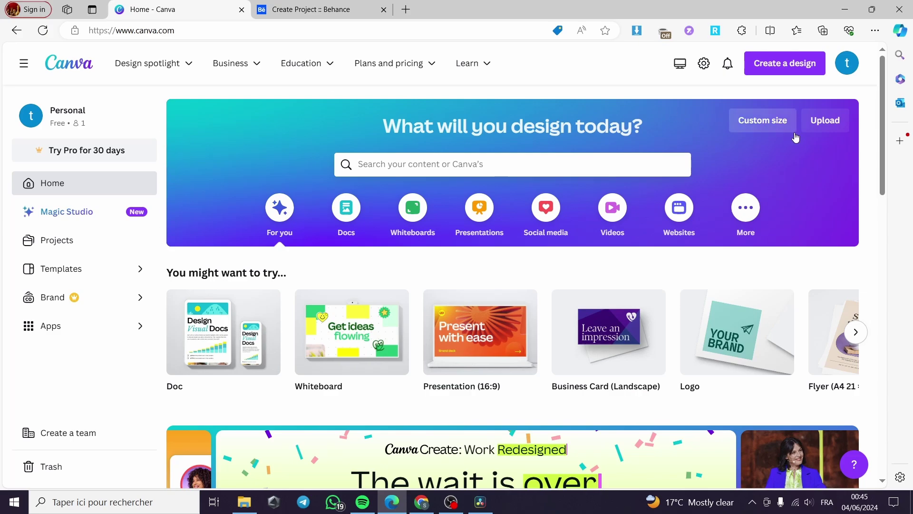
scroll(790, 268, "down", 3)
scroll(690, 294, "down", 2)
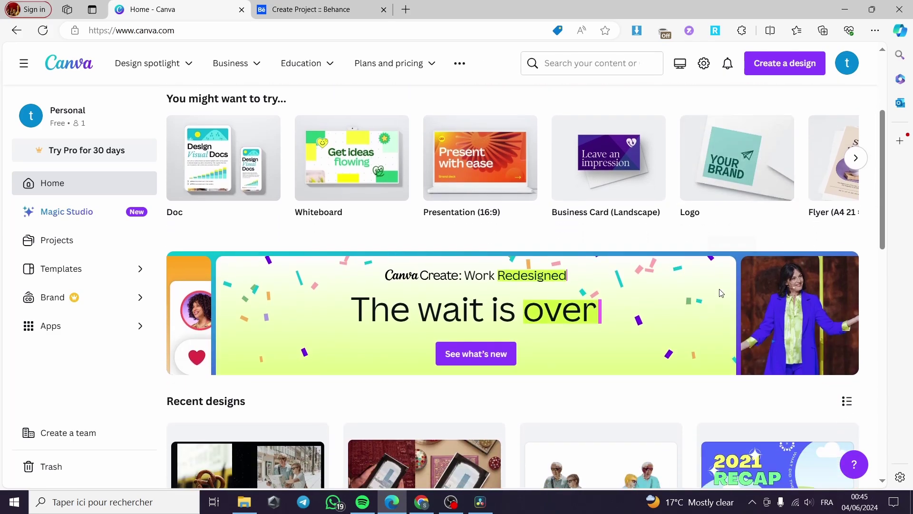
scroll(646, 296, "up", 5)
scroll(359, 306, "down", 6)
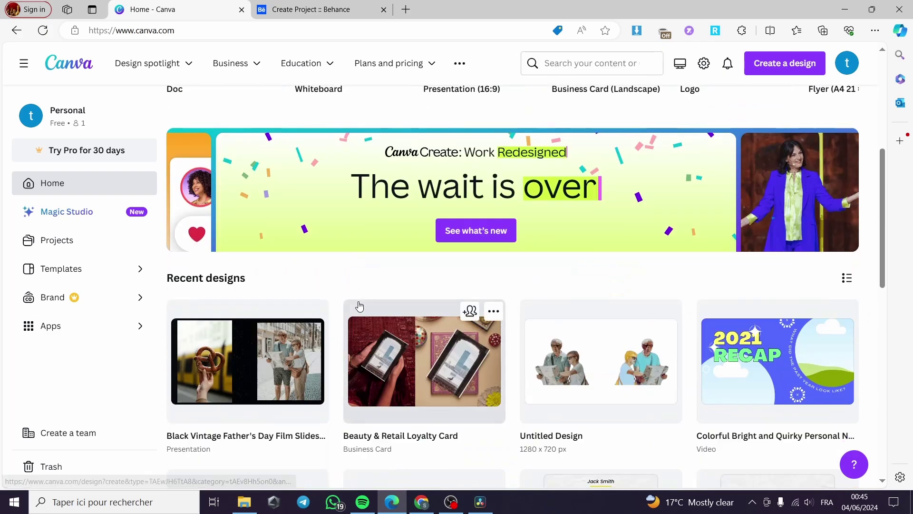
scroll(359, 306, "down", 1)
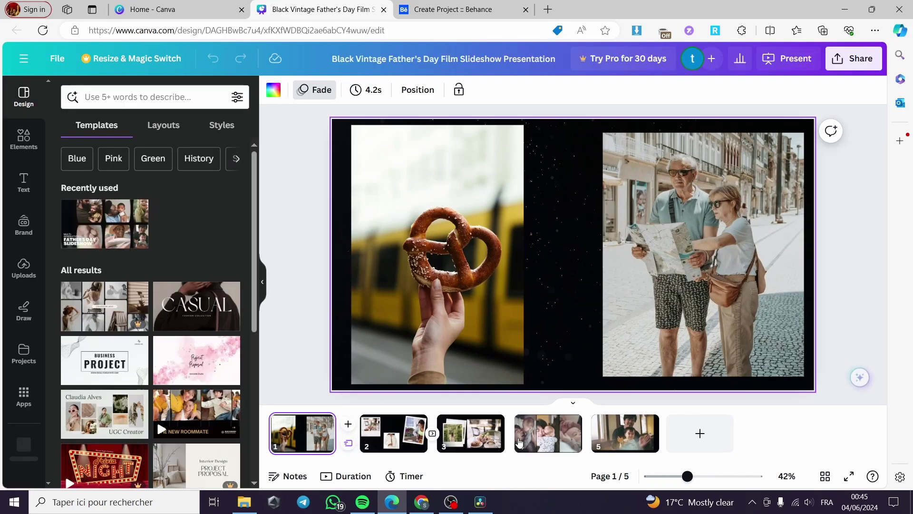
Add a Stack transition between pages 3–4 and Match & Move between pages 4–5
mouse_move(499, 445)
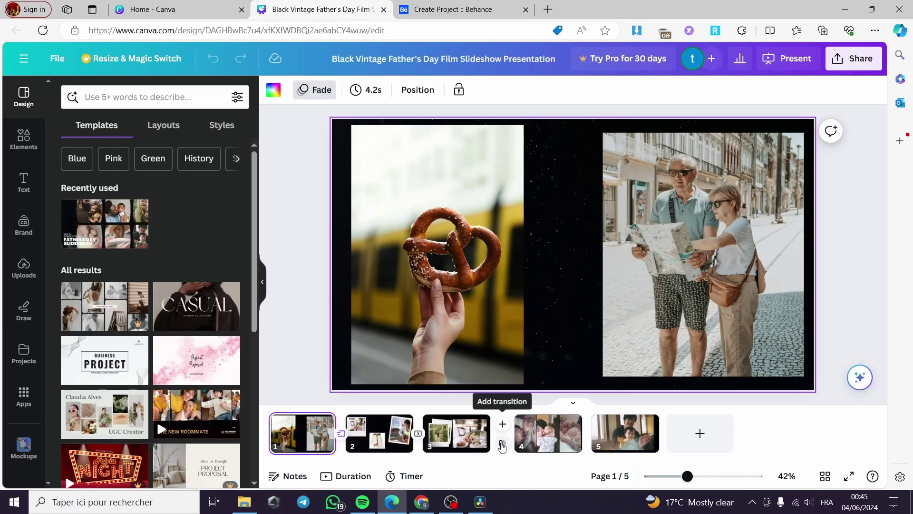
left_click(438, 5)
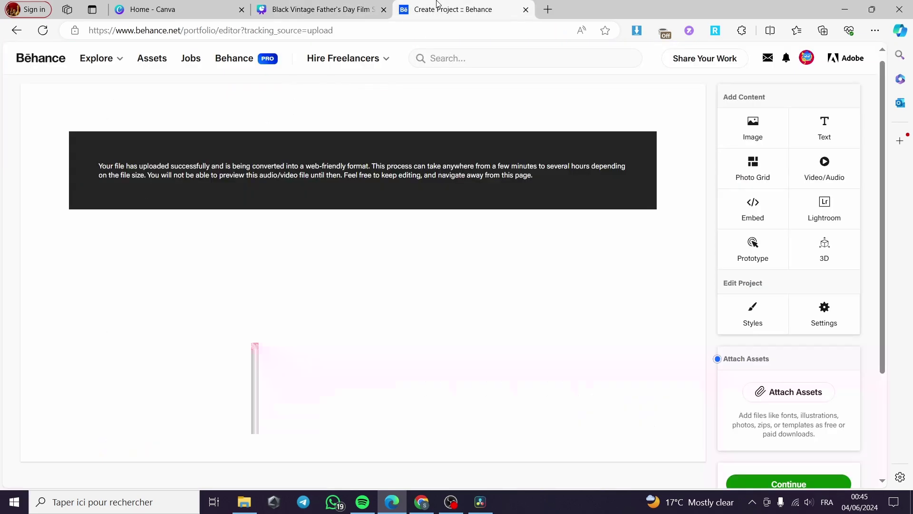
left_click(316, 12)
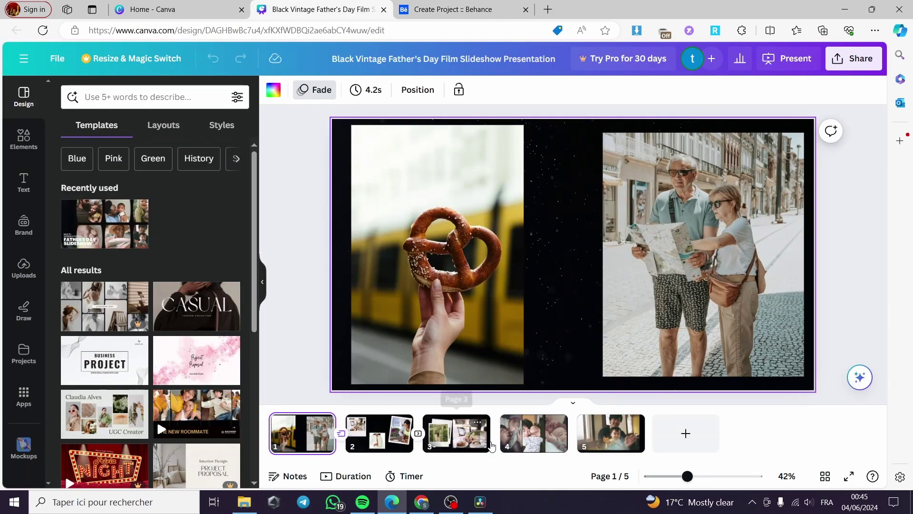
mouse_move(506, 447)
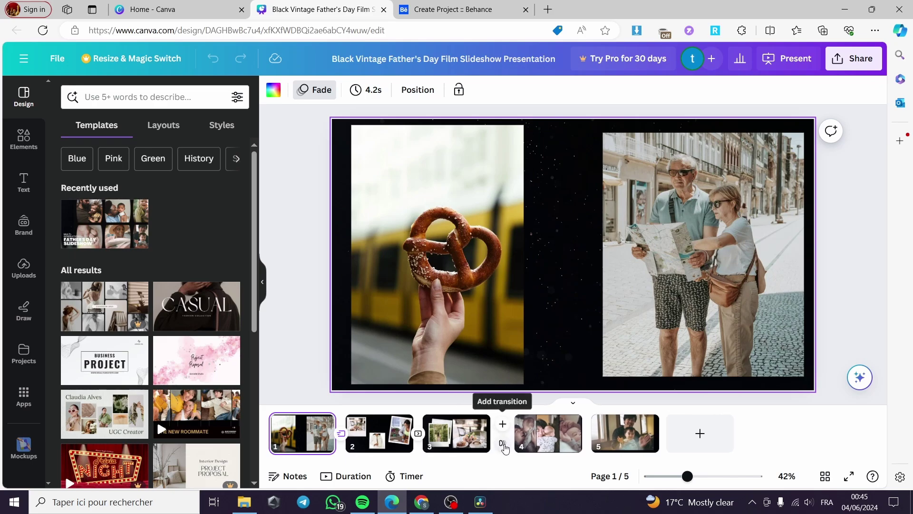
left_click(503, 445)
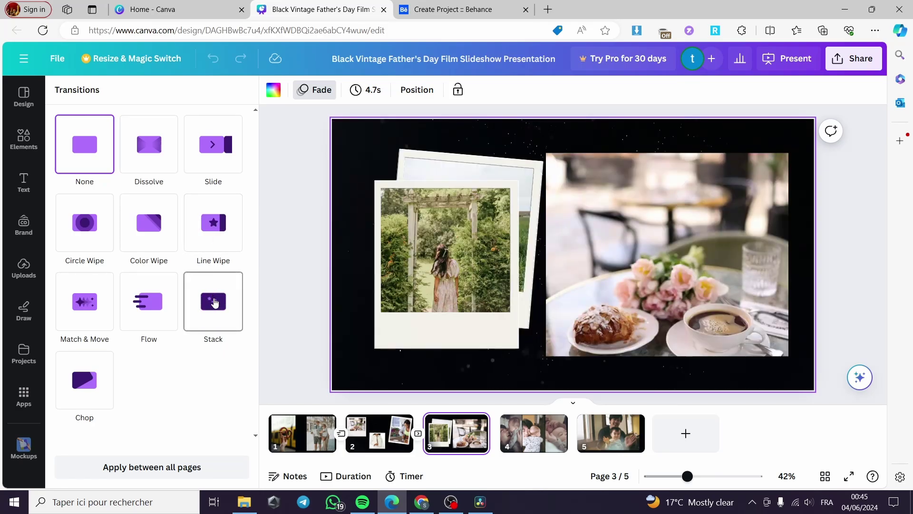
left_click(211, 294)
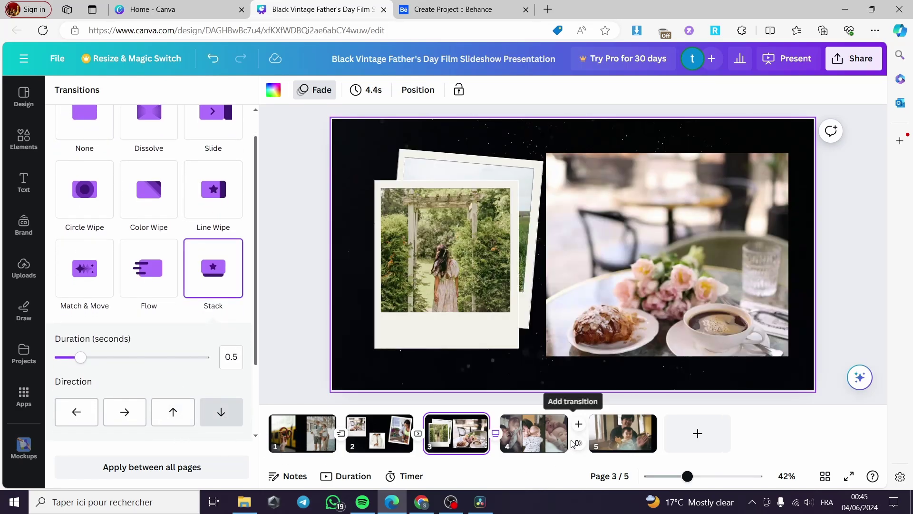
left_click(577, 433)
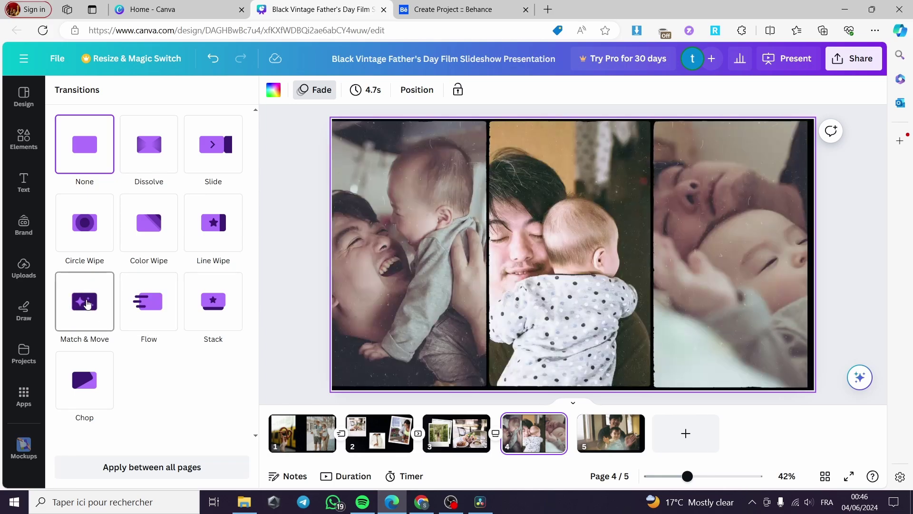
left_click(88, 304)
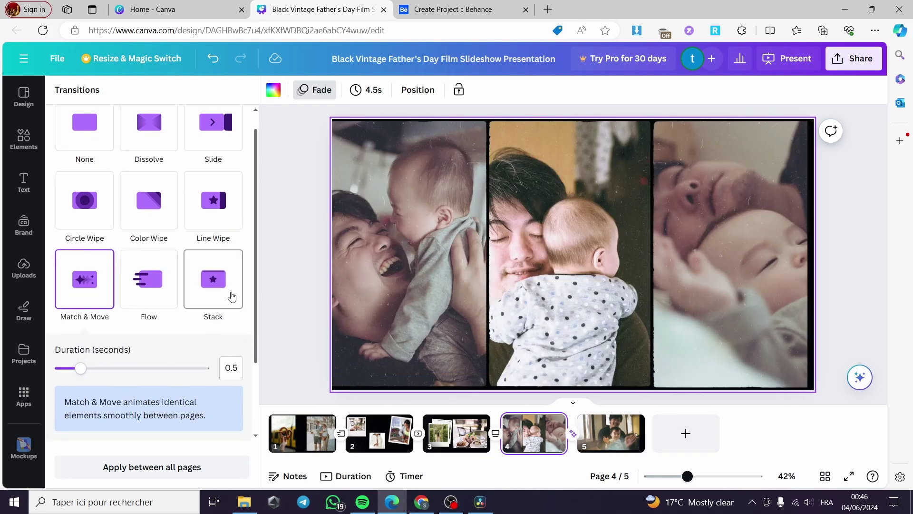
Add a blank sixth page at the end of the slideshow
scroll(256, 291, "down", 2)
scroll(259, 198, "up", 2)
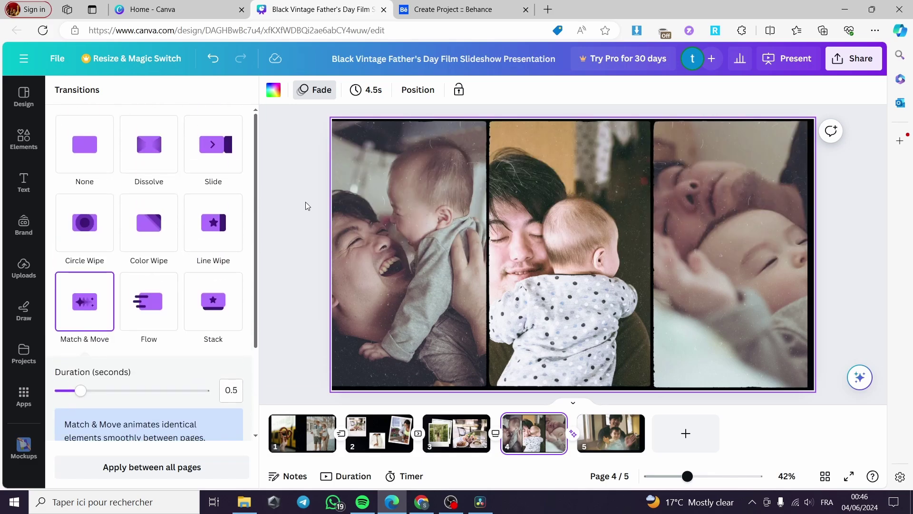
left_click(305, 201)
left_click(685, 433)
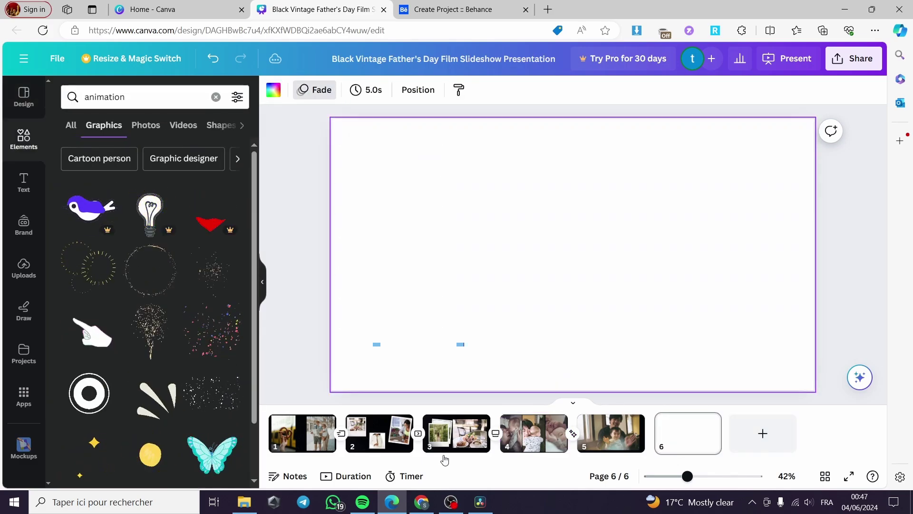
Add a small pointing hand and another small animated graphic to page 1
left_click(308, 440)
left_click(97, 334)
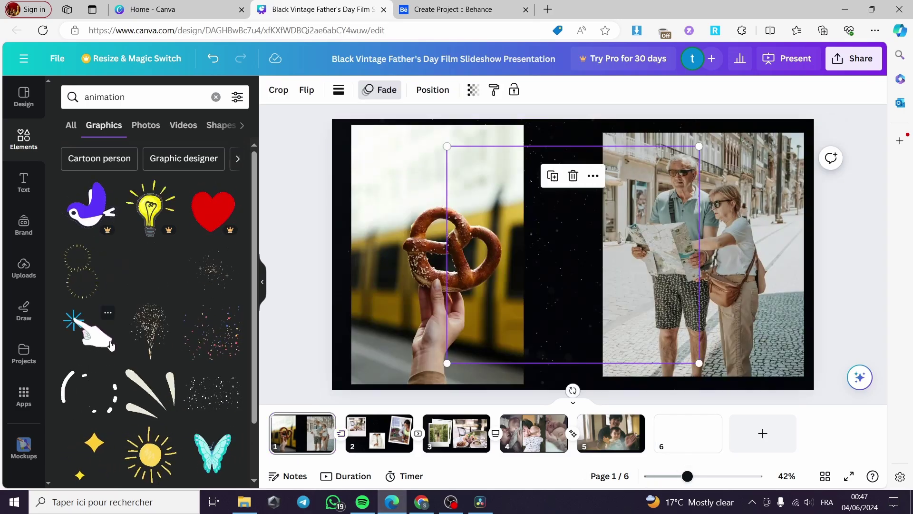
left_click_drag(700, 364, 763, 187)
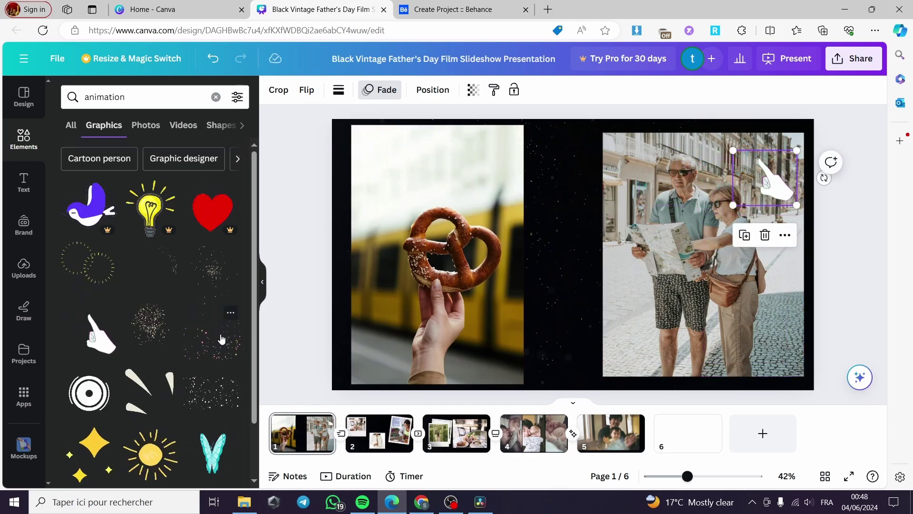
scroll(222, 339, "down", 2)
left_click(156, 402)
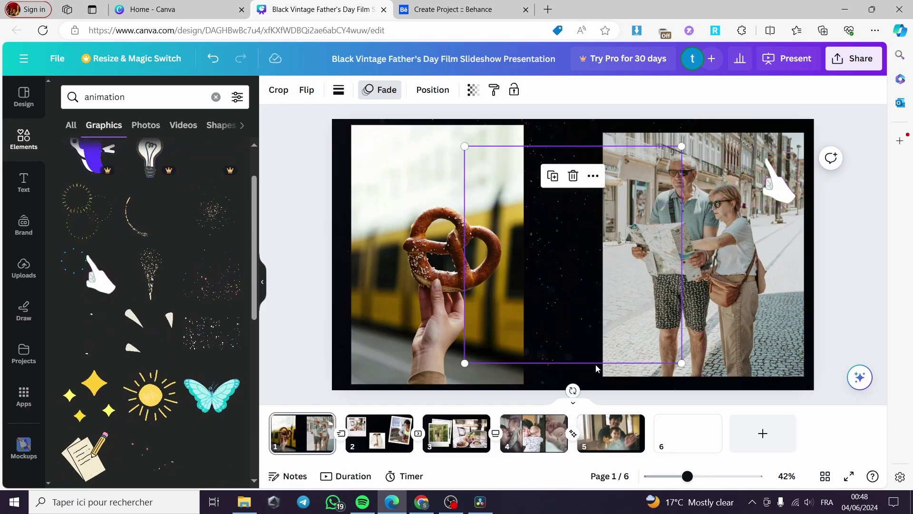
left_click_drag(659, 362, 389, 176)
Add a small circle and yellow sparkles to slide 2, duplicating the sparkles over the kitchen photo
left_click(401, 437)
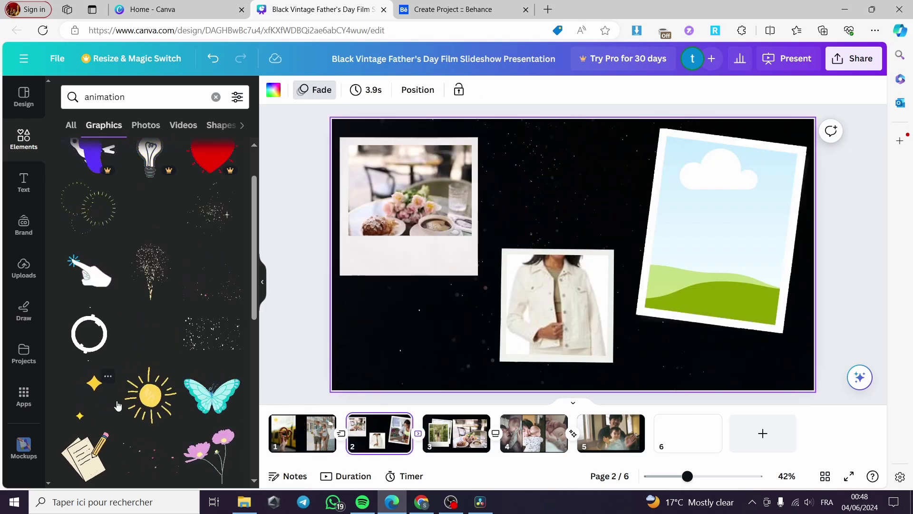
left_click(103, 354)
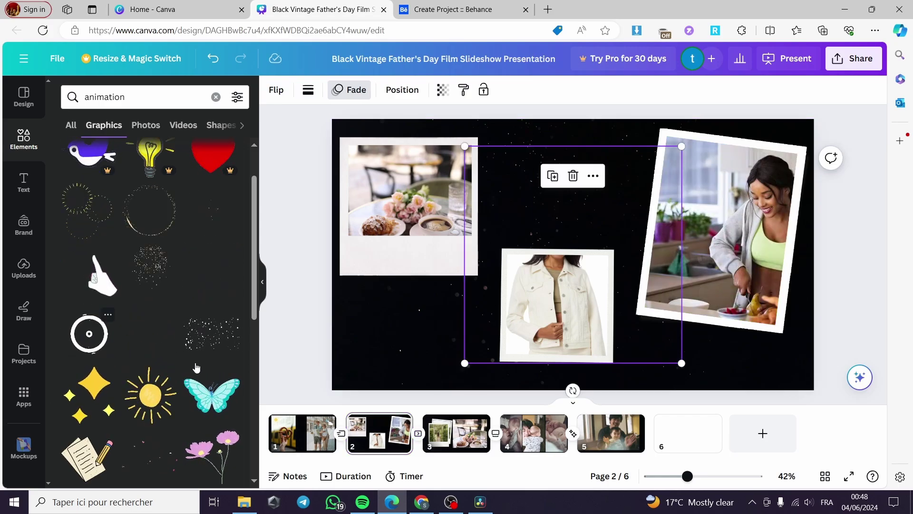
left_click_drag(678, 366, 557, 184)
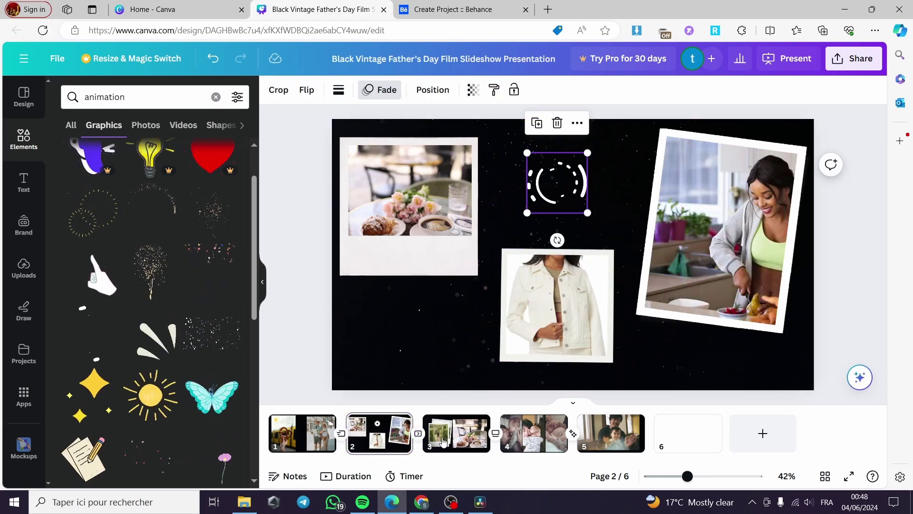
left_click(98, 412)
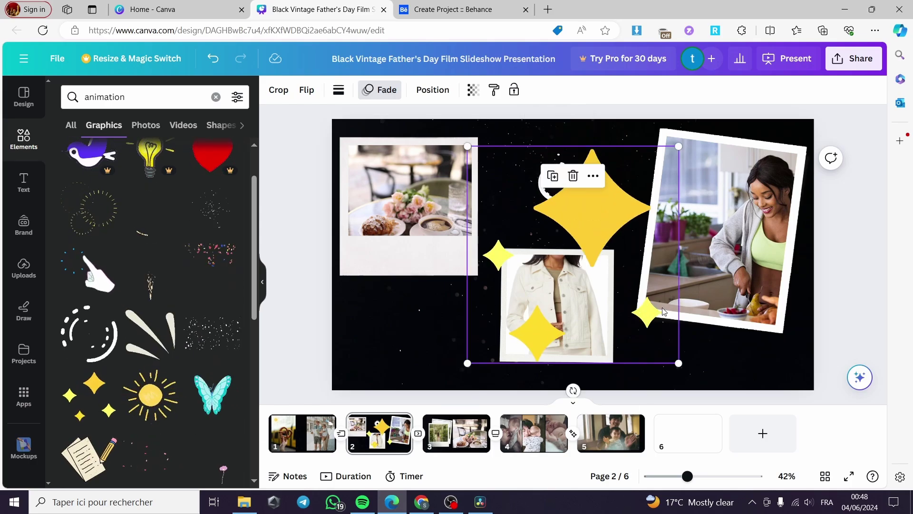
left_click_drag(679, 363, 415, 355)
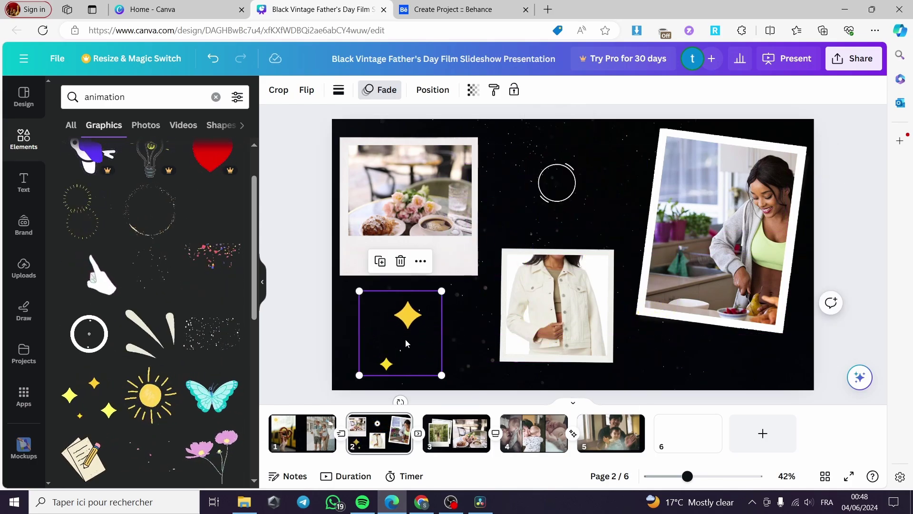
key("ctrl+d")
left_click_drag(447, 327, 700, 165)
Place a small notepad-and-pencil sticker on the café photo's top corner of slide 3
left_click(457, 433)
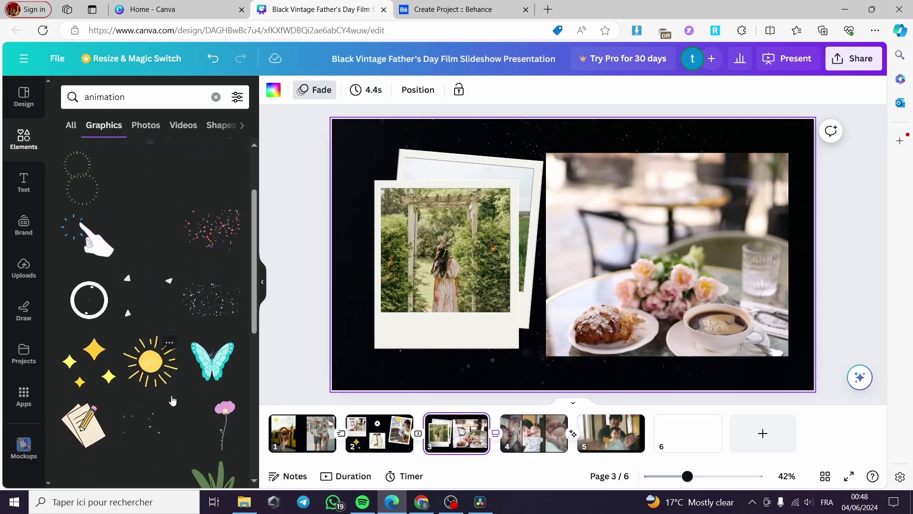
scroll(173, 401, "down", 2)
left_click(83, 338)
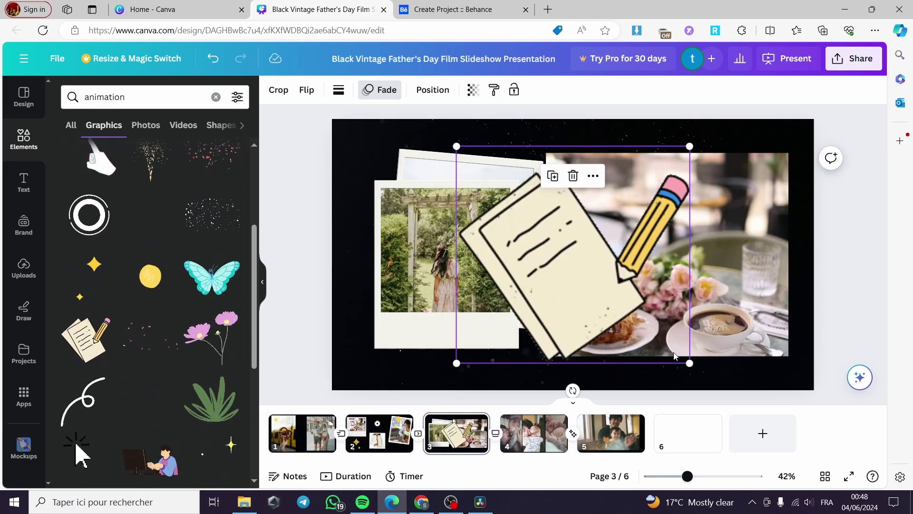
left_click_drag(689, 363, 534, 213)
left_click_drag(504, 185, 759, 196)
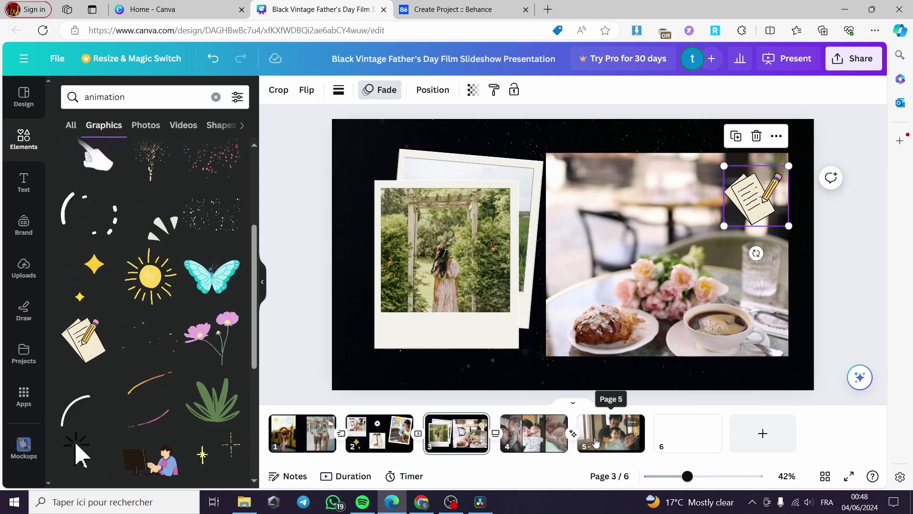
Put a small pixel cursor sticker on slide 4's lower right photo, tilted to -20°
left_click(532, 434)
scroll(158, 409, "down", 4)
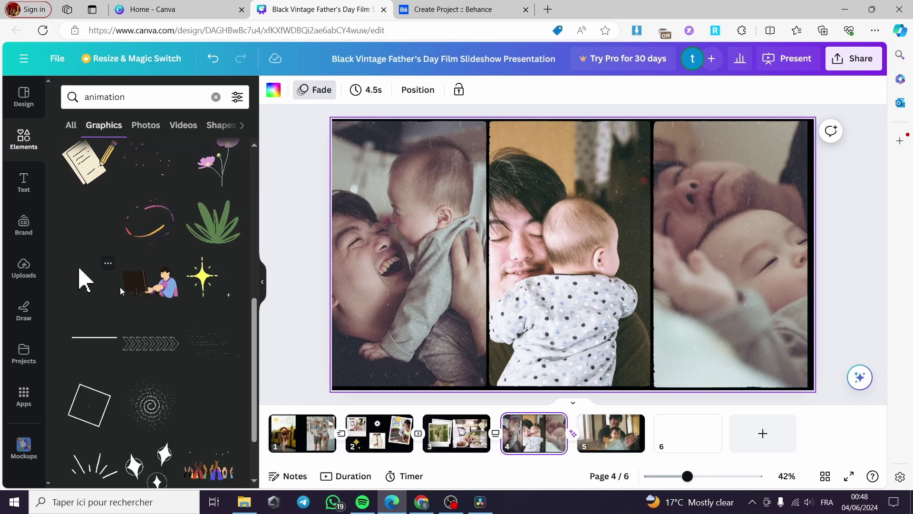
left_click(101, 298)
left_click(108, 263)
left_click(272, 212)
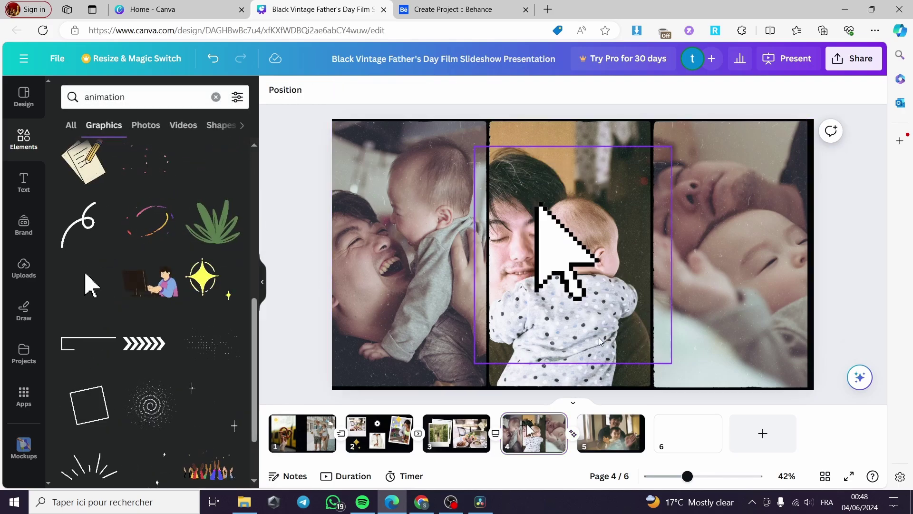
left_click(659, 349)
left_click_drag(671, 363, 555, 238)
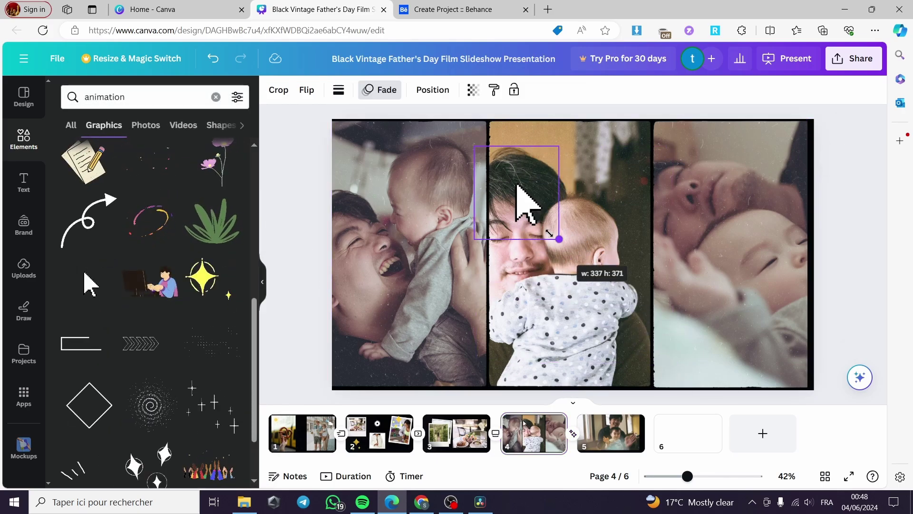
left_click_drag(511, 195, 705, 378)
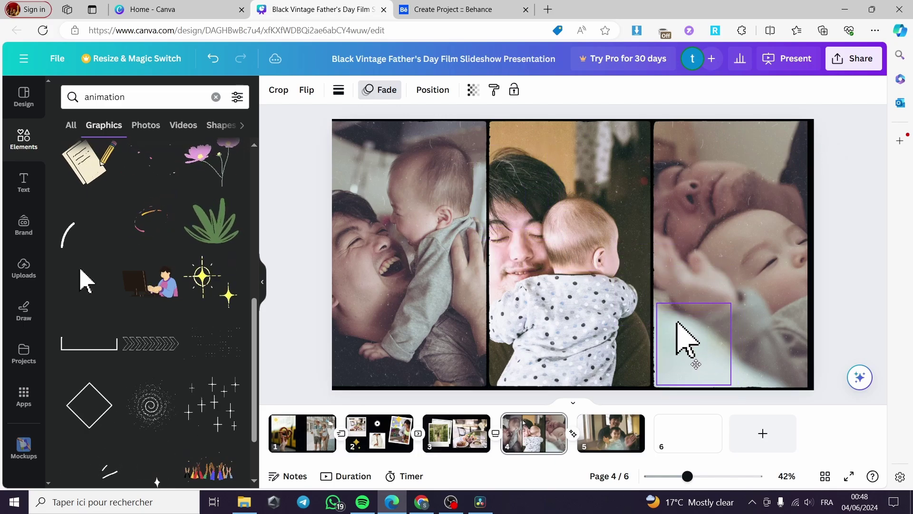
left_click_drag(757, 342, 766, 286)
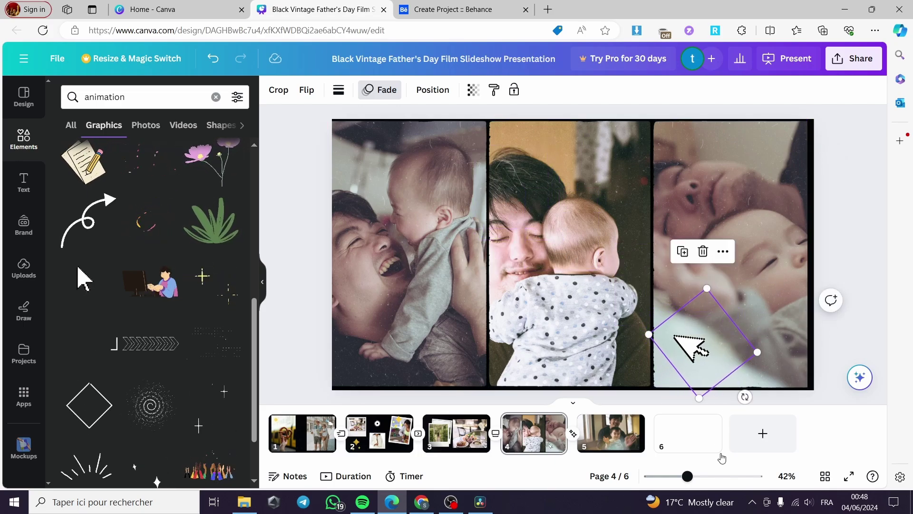
Add small clapping hands to the lower right of slide 5
left_click(618, 441)
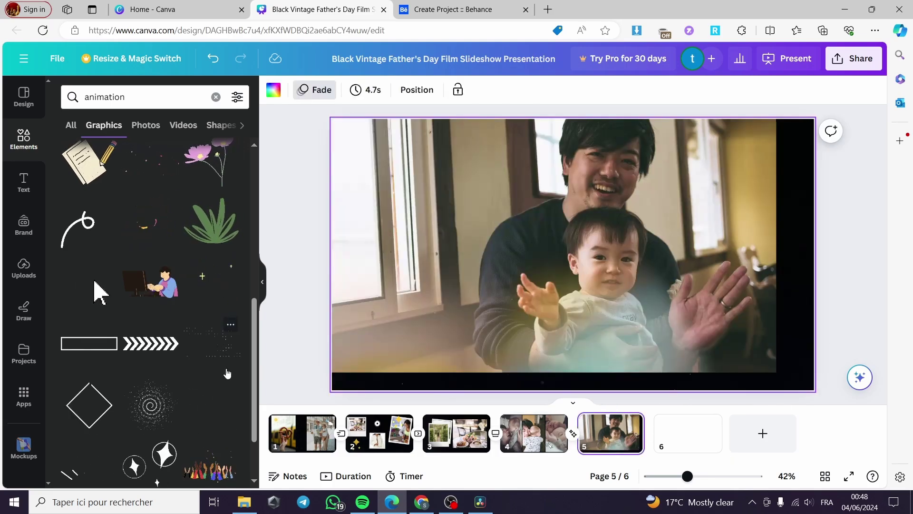
scroll(149, 391, "down", 3)
left_click(209, 331)
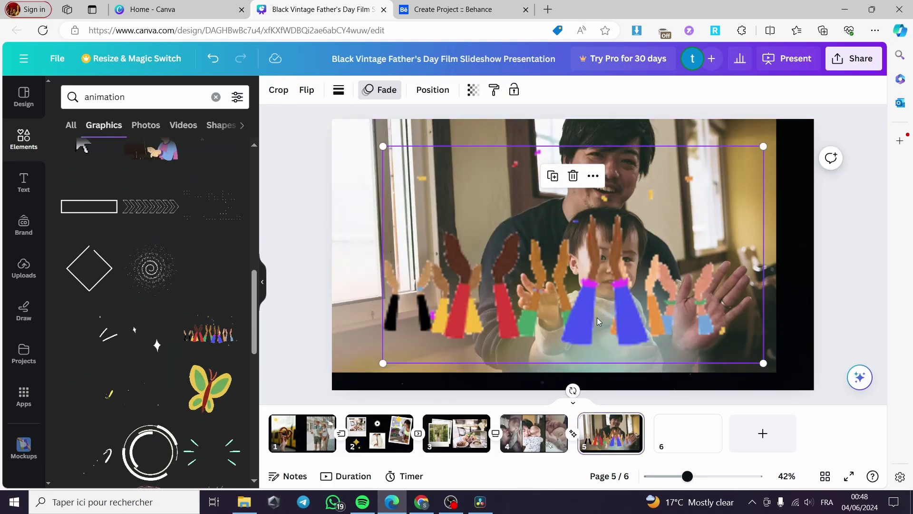
left_click_drag(764, 363, 659, 304)
left_click_drag(595, 204, 712, 283)
left_click_drag(767, 379, 673, 328)
left_click_drag(613, 303, 671, 348)
left_click(845, 252)
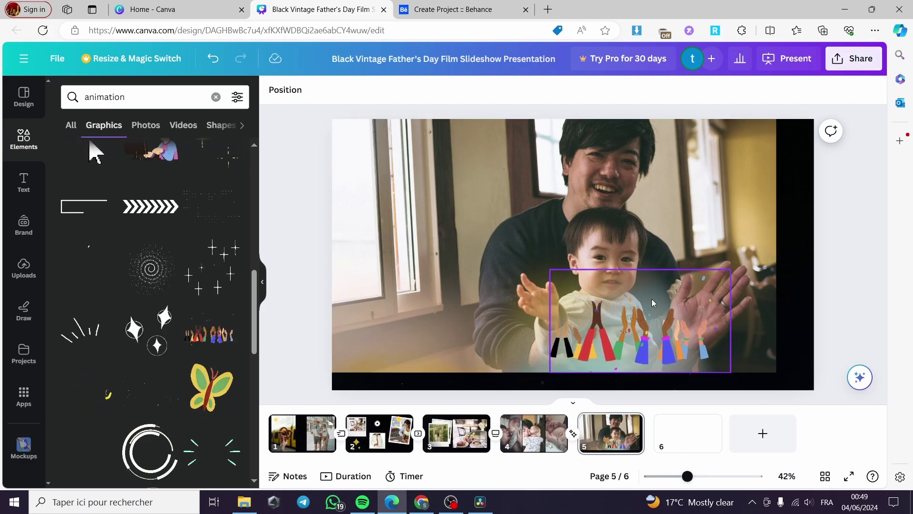
Download pages 1–5 as a GIF at size 0.6 (1,152 × 648 px), excluding page 6
left_click(854, 58)
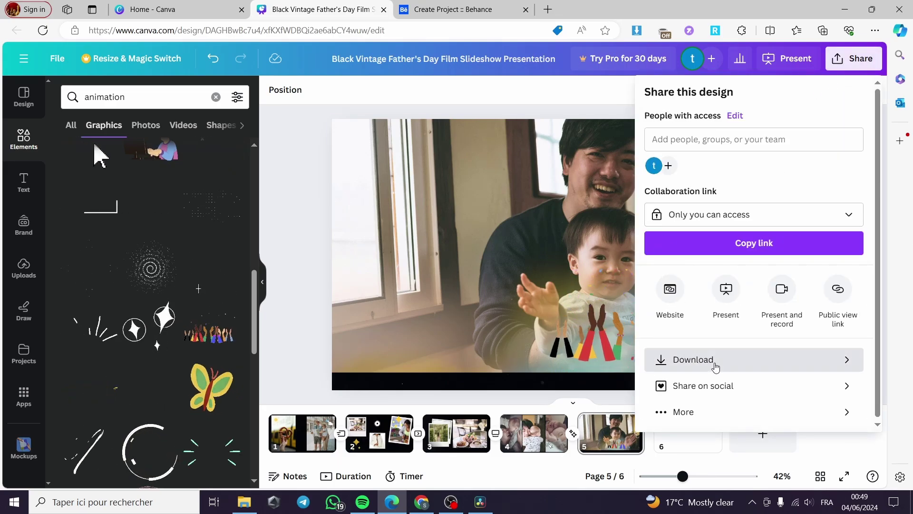
left_click(748, 366)
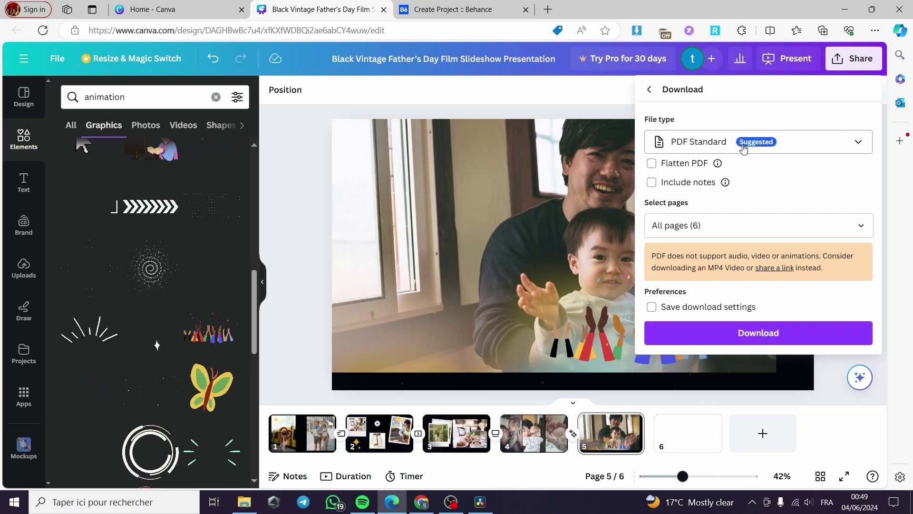
left_click(698, 144)
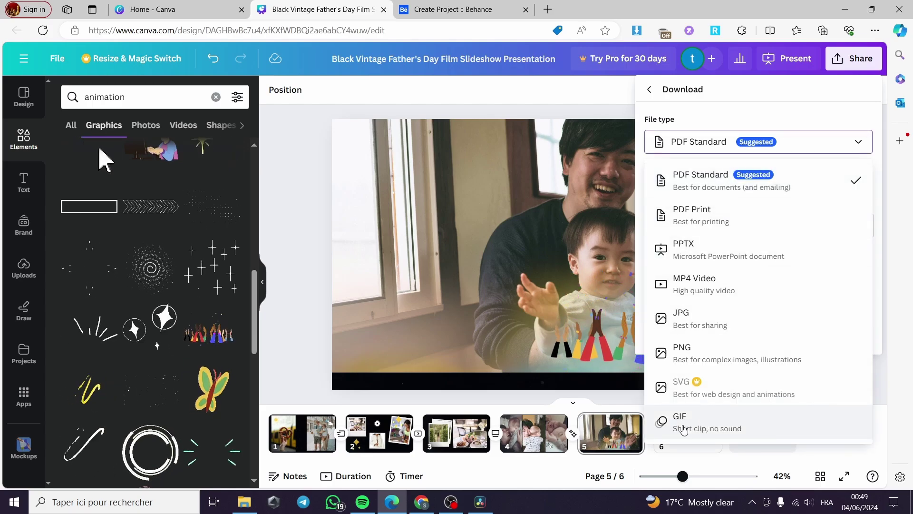
left_click(756, 426)
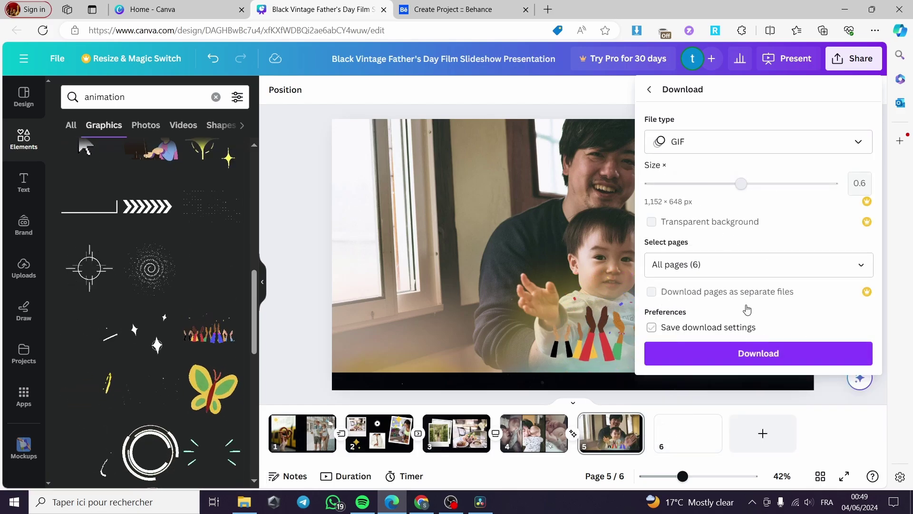
left_click(754, 264)
scroll(722, 401, "down", 3)
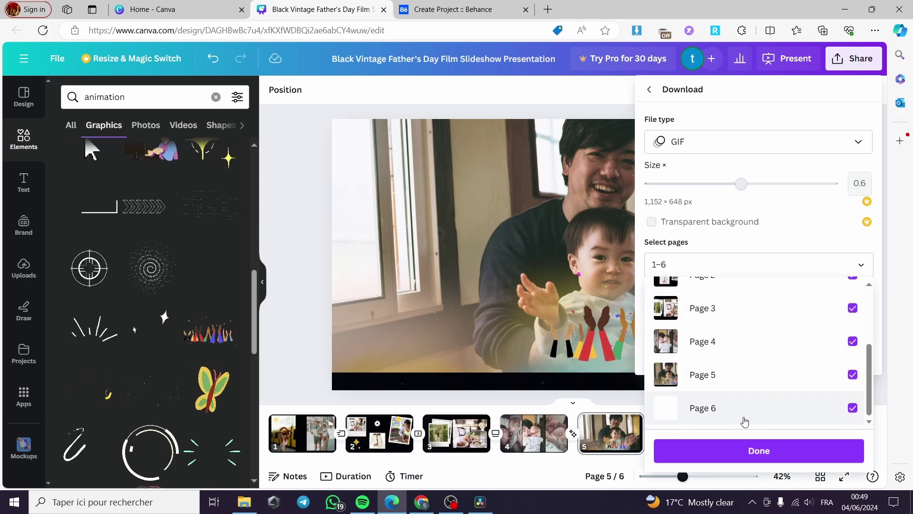
left_click(852, 408)
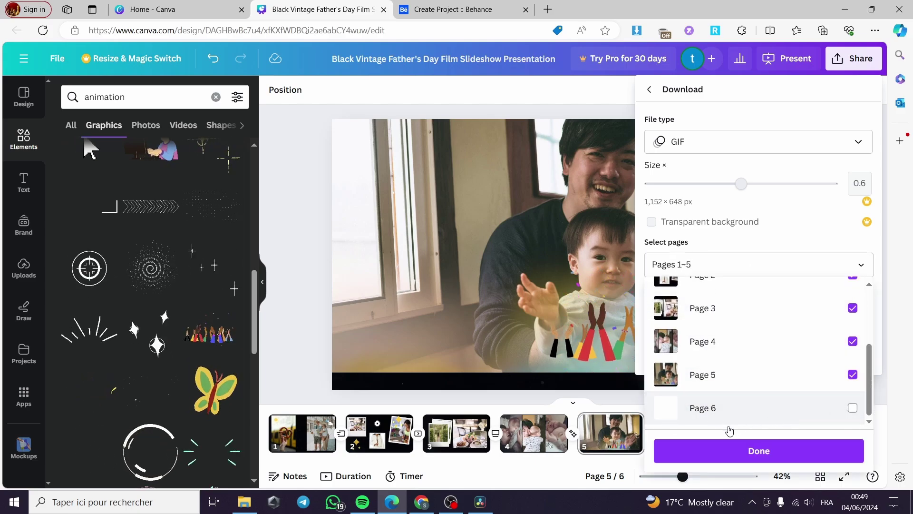
left_click(758, 451)
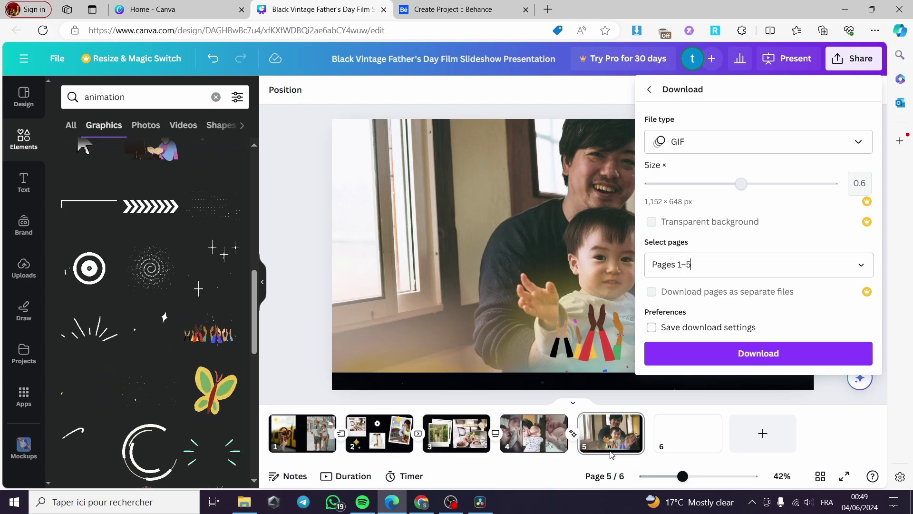
left_click(740, 353)
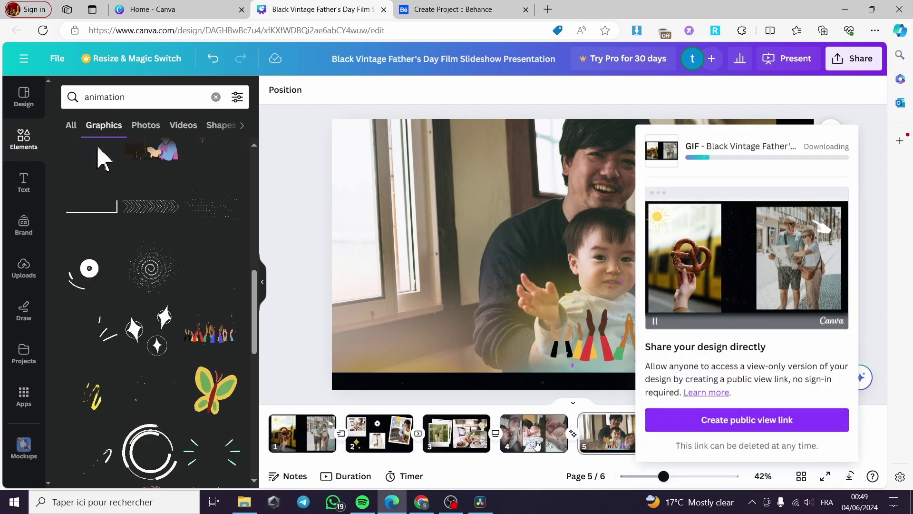
Add a text block to the Behance project describing the little Father's Day souvenirs project
key("ctrl+Tab")
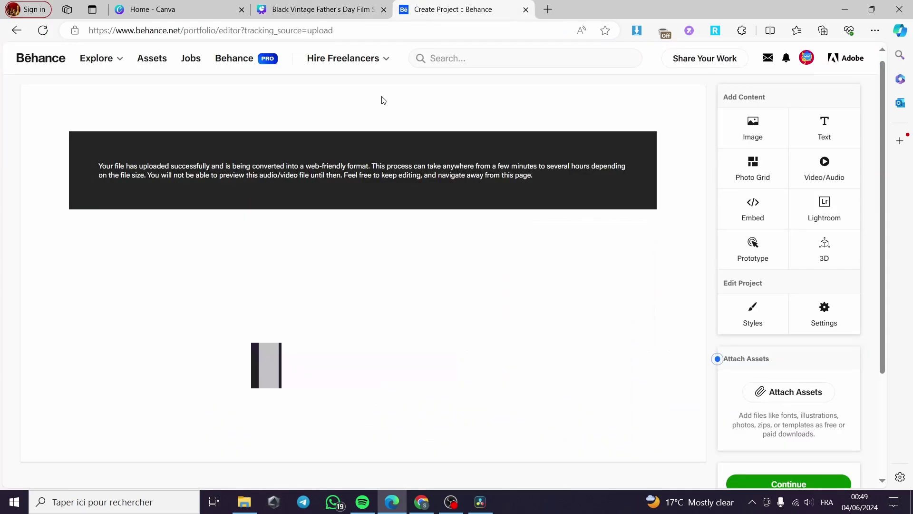
scroll(400, 267, "up", 1)
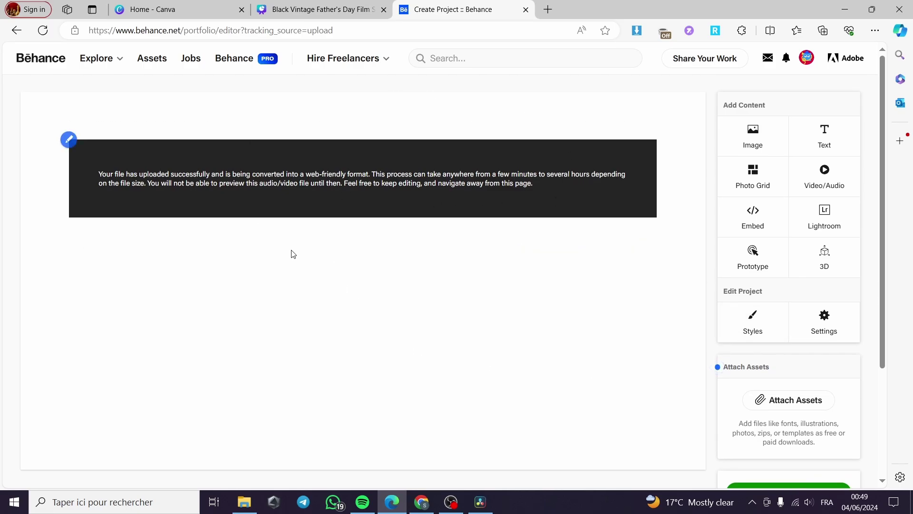
scroll(420, 355, "down", 3)
scroll(401, 345, "up", 3)
left_click(817, 127)
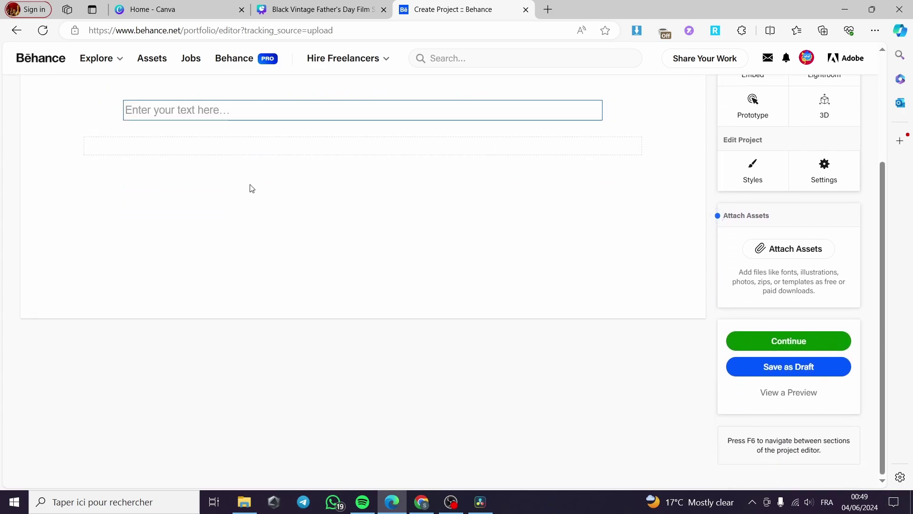
left_click(313, 66)
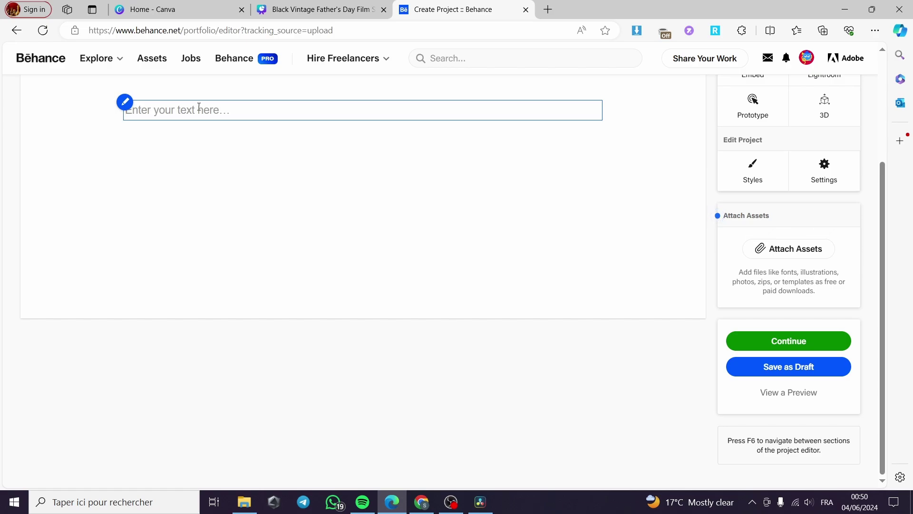
type("A")
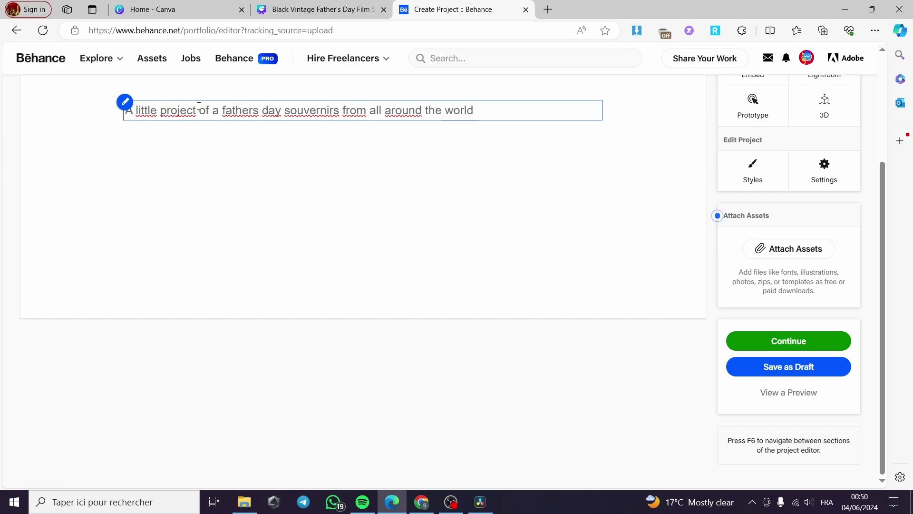
Correct the misspelled 'arround' to 'around' in the description
left_click(396, 109)
type("r")
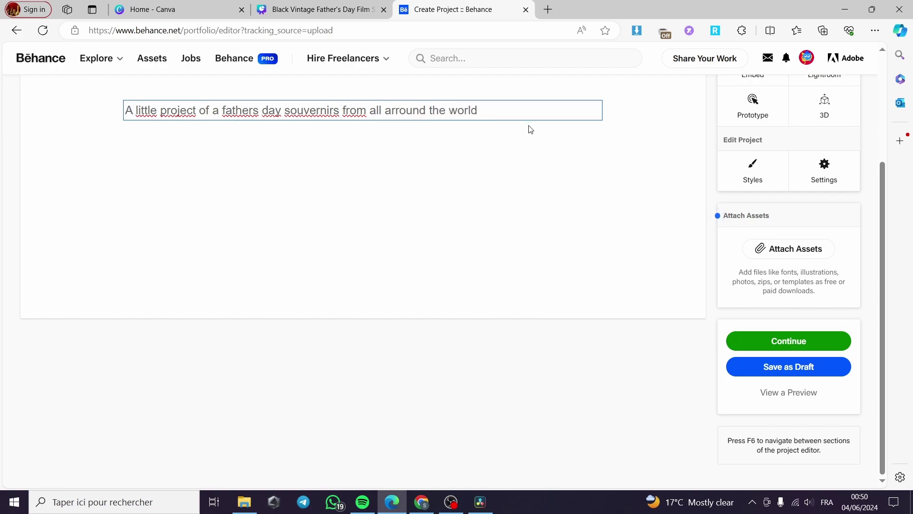
key("BackSpace")
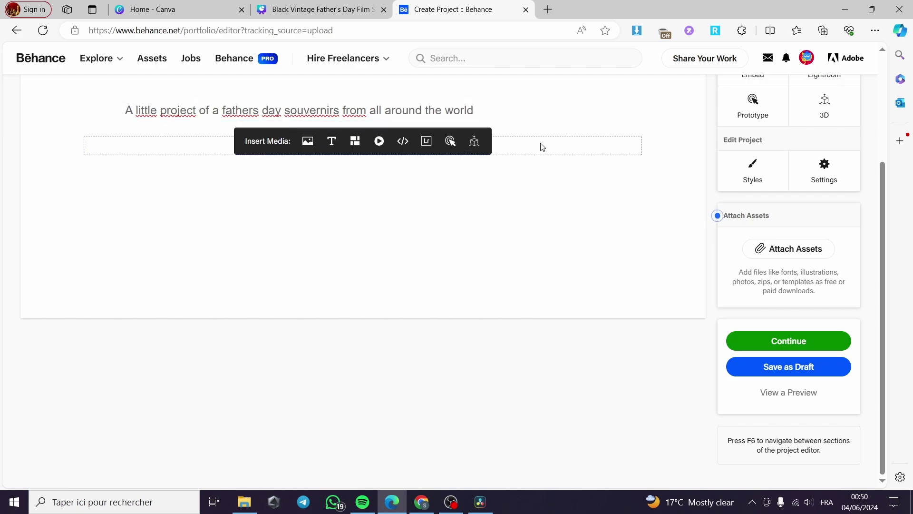
type("e")
key("BackSpace")
type("r")
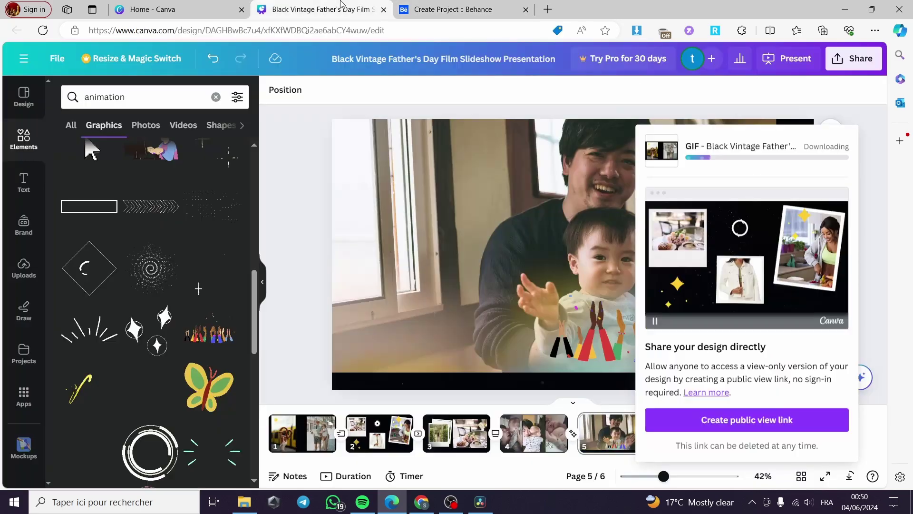
left_click(319, 9)
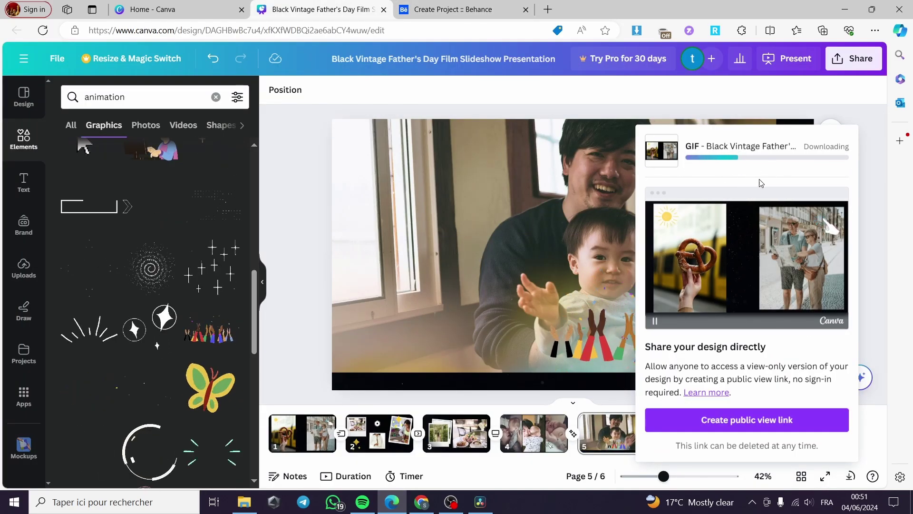
Check the Canva GIF download and reread the Behance upload processing notice
left_click(466, 4)
scroll(395, 292, "up", 3)
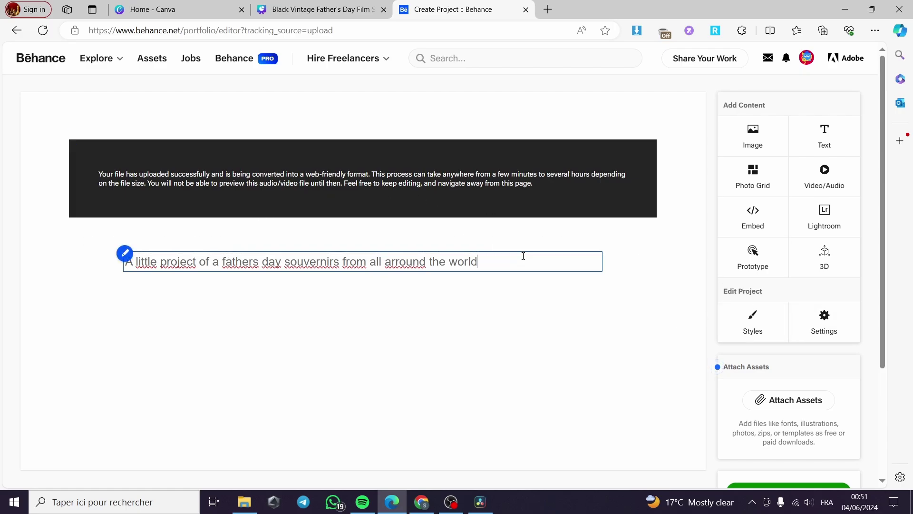
left_click(357, 4)
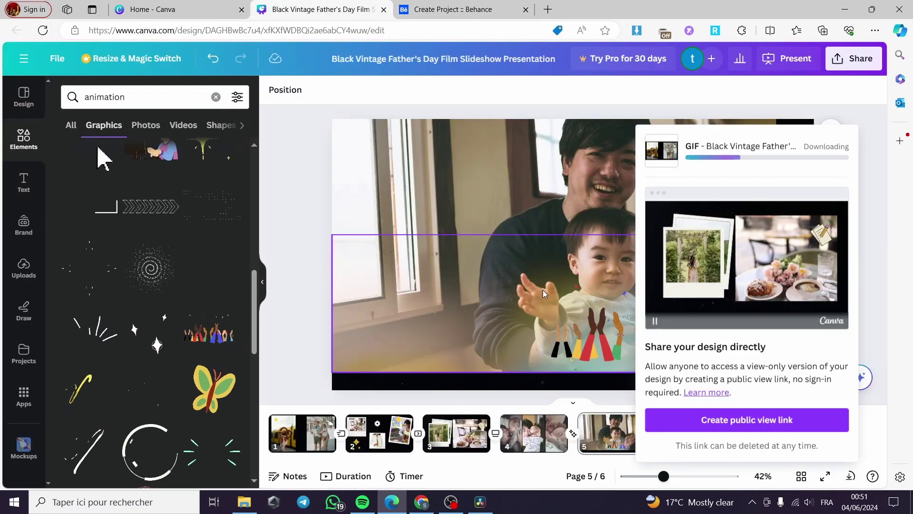
left_click(457, 9)
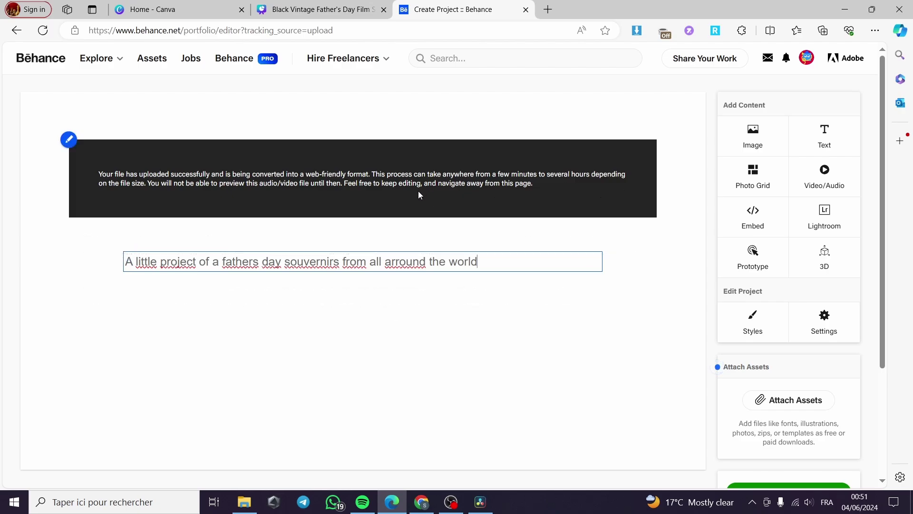
left_click_drag(499, 175, 590, 175)
left_click(585, 193)
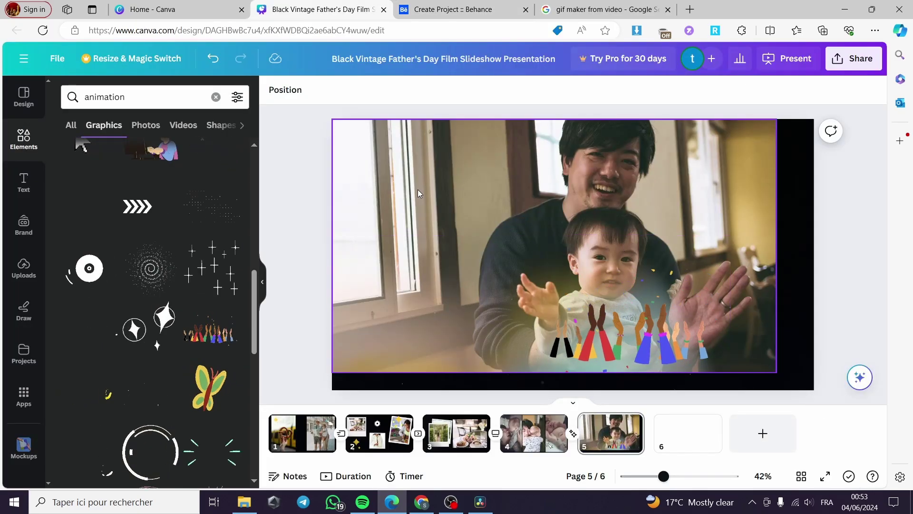
Upload the downloaded Father's Day slideshow GIF as an image block in the Behance project
left_click(452, 9)
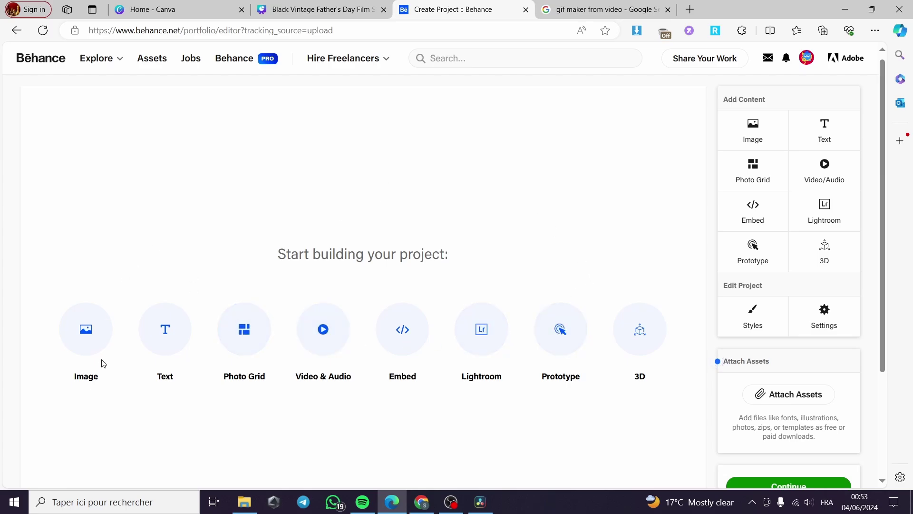
left_click(88, 338)
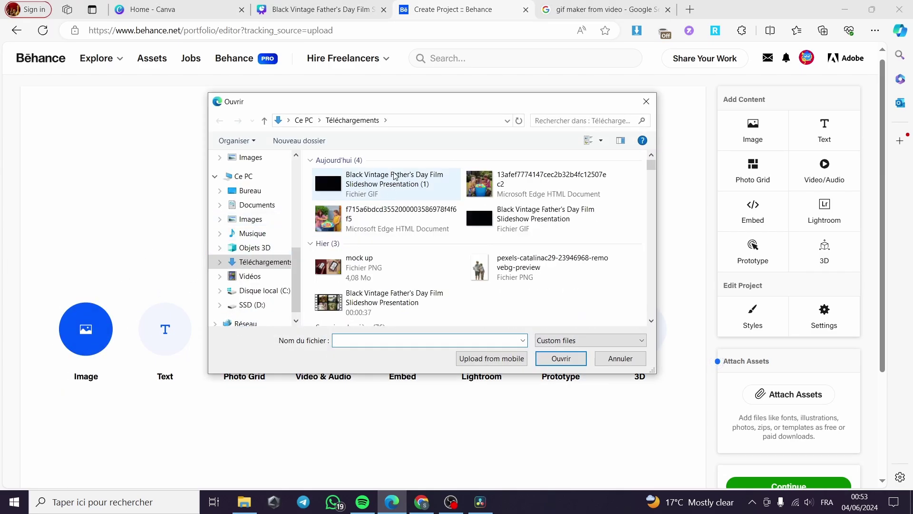
left_click(350, 186)
left_click(561, 358)
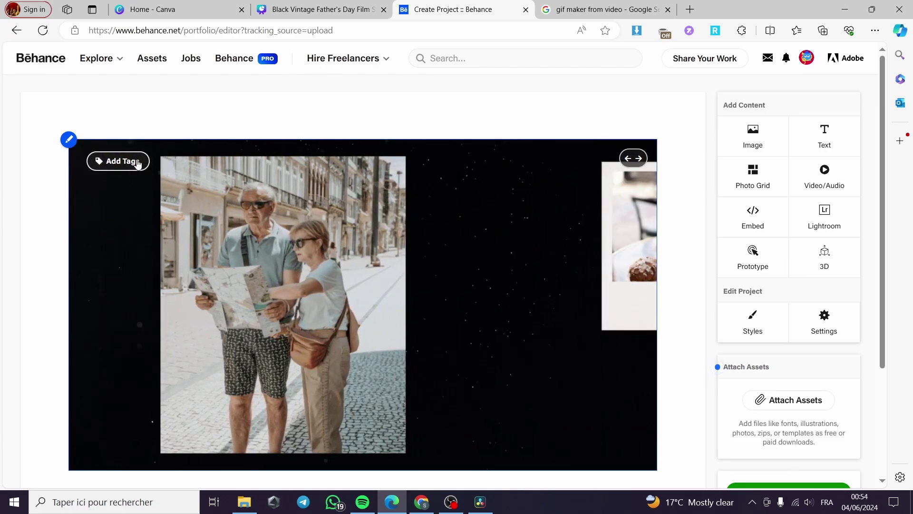
Open the GIF's tags and alt text fields and begin writing alt text
left_click(133, 162)
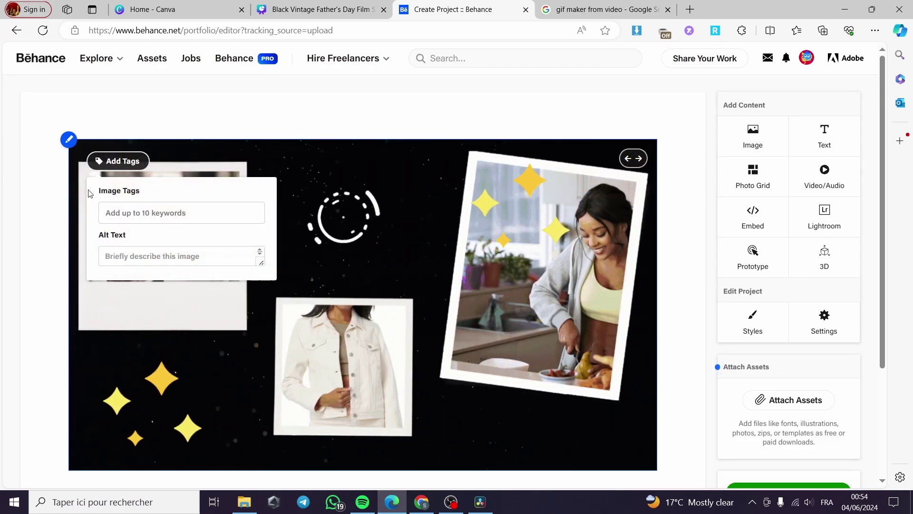
scroll(595, 292, "down", 3)
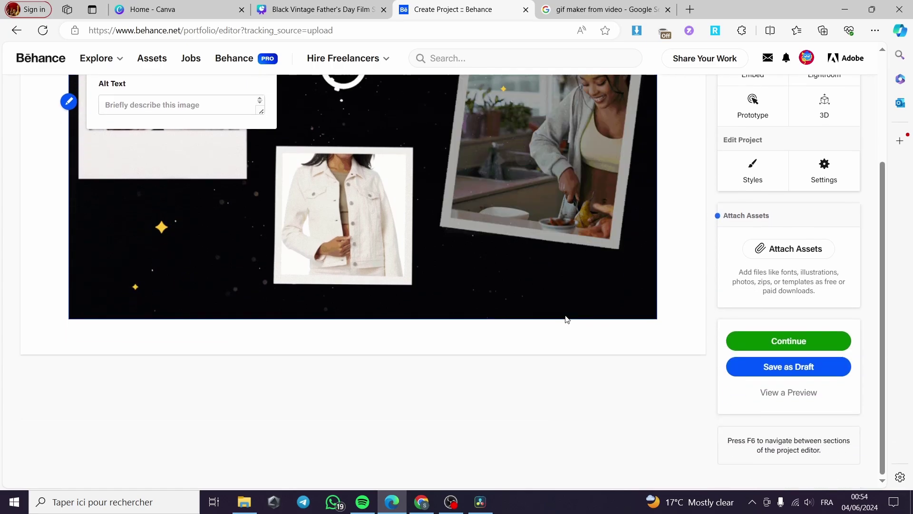
scroll(477, 362, "up", 3)
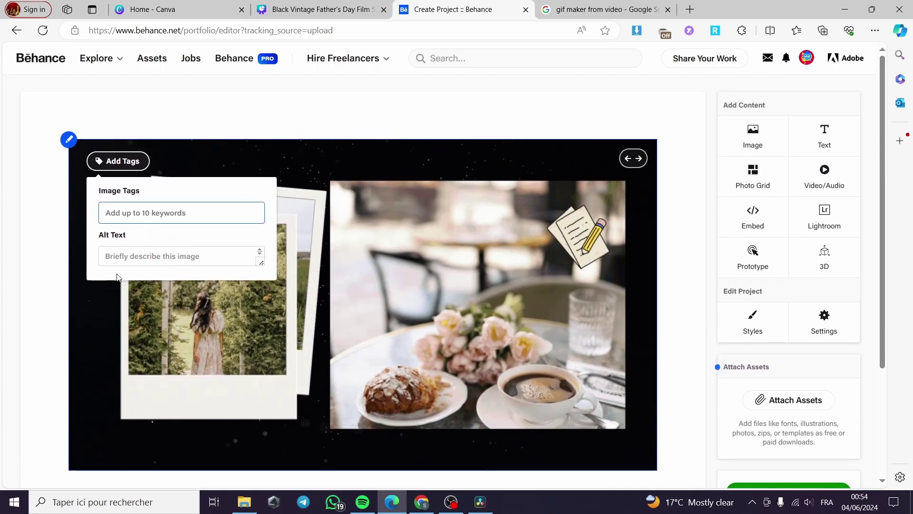
left_click(159, 257)
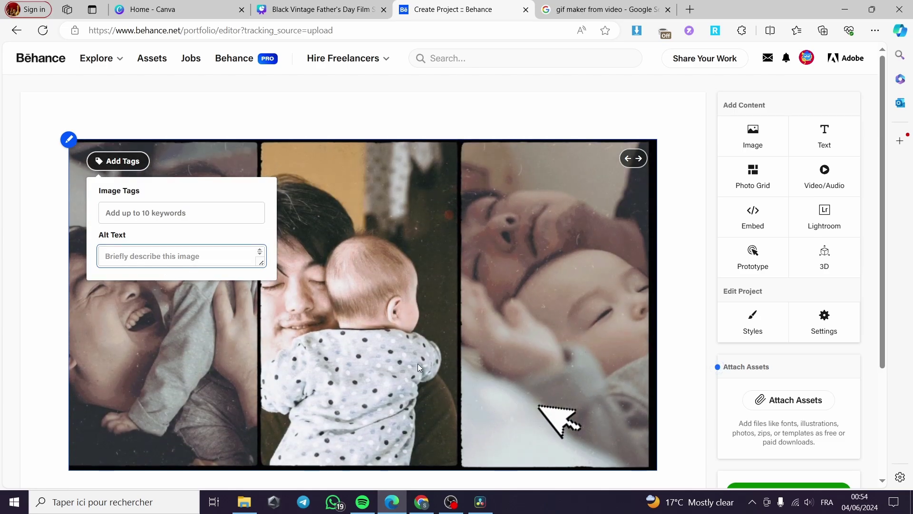
Continue to the publishing details and enter the project title 'Video editing project for father's day'
scroll(655, 312, "down", 3)
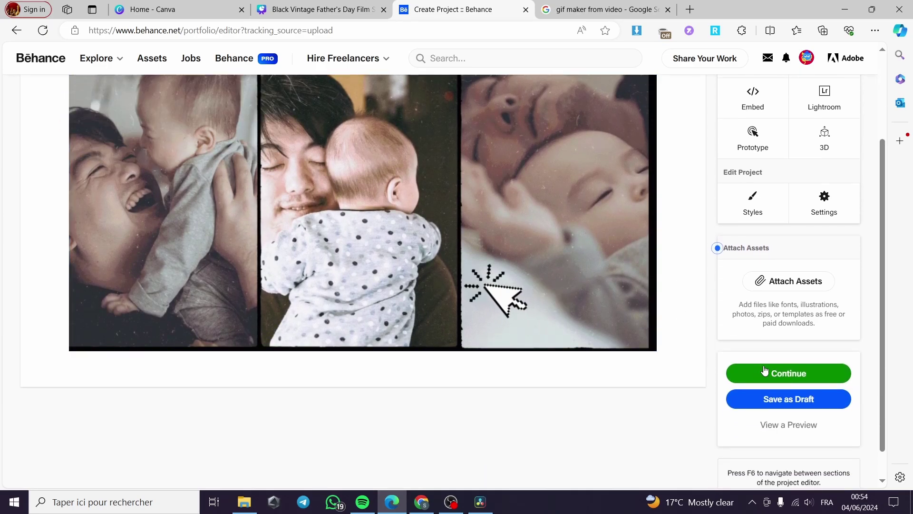
left_click(811, 375)
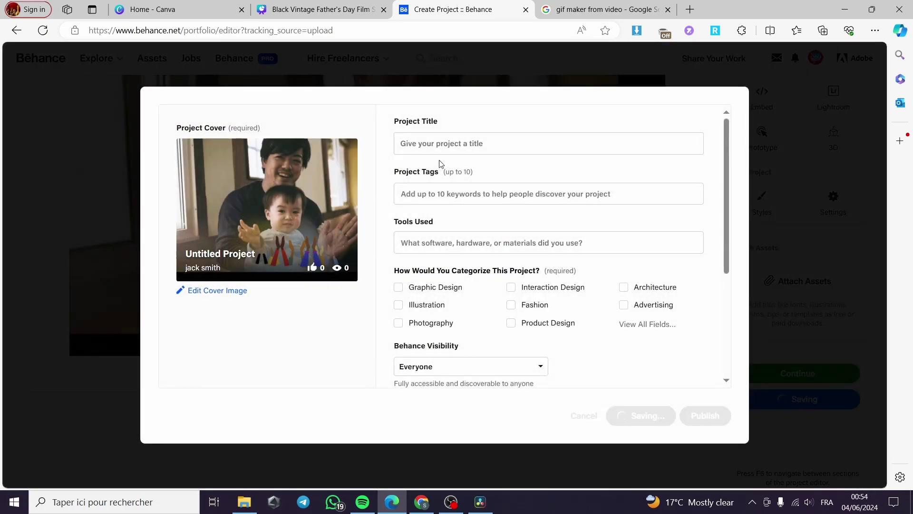
left_click(452, 147)
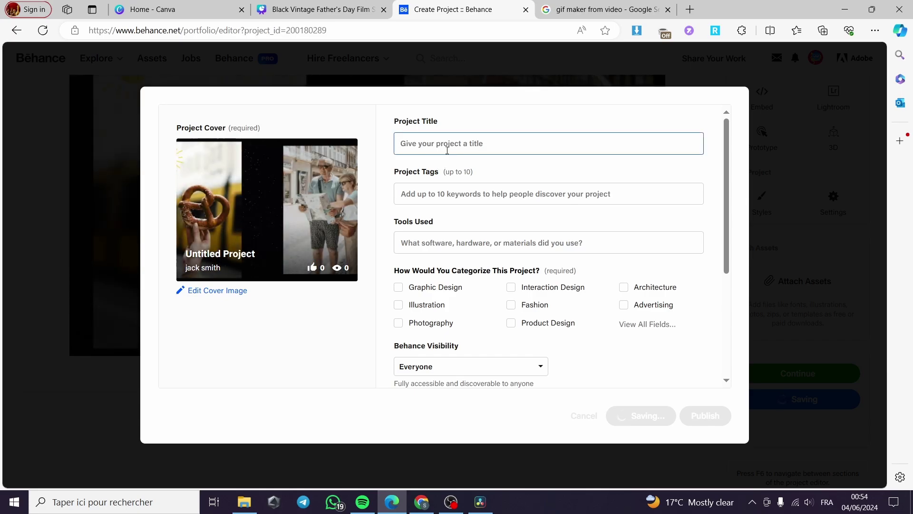
type("V")
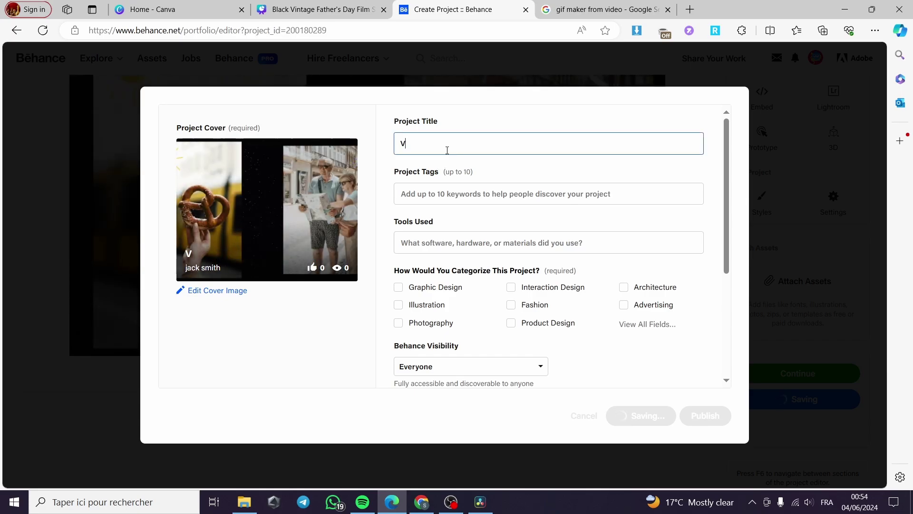
type("ideo editing sk")
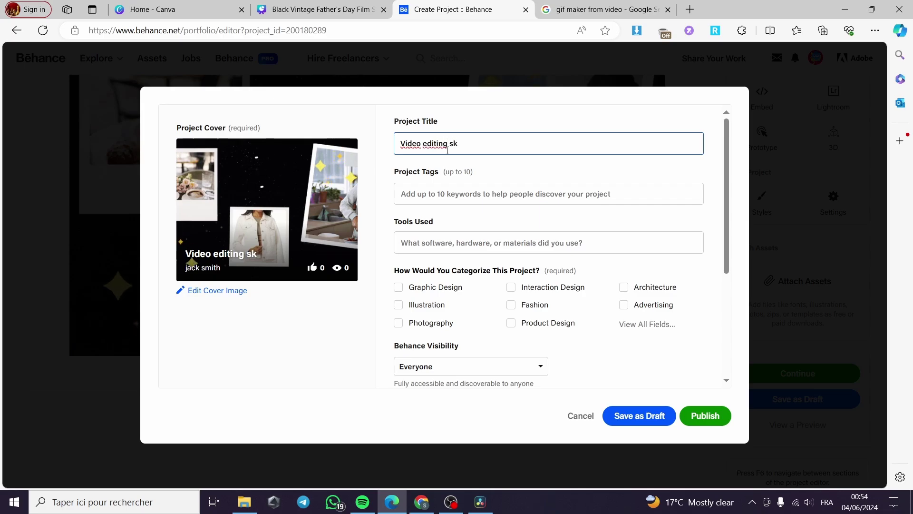
key("BackSpace")
key("BackSpace")
type("project for")
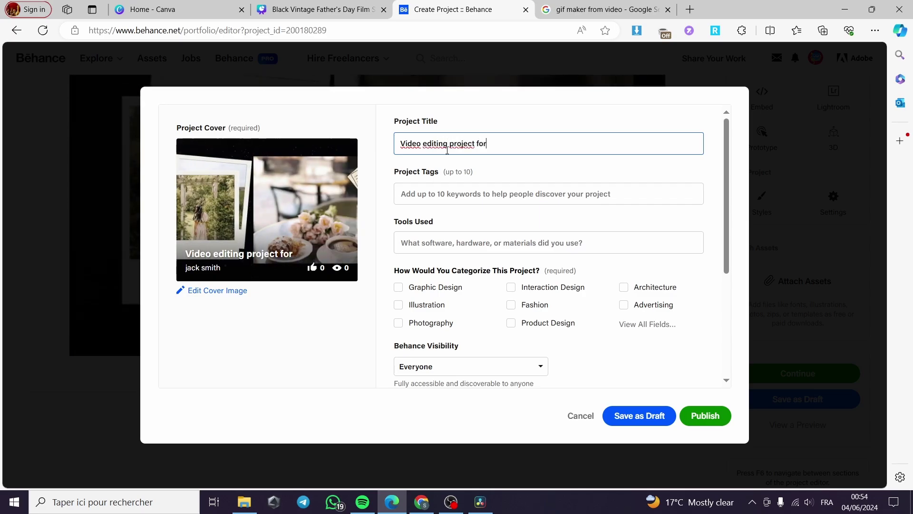
type(" father")
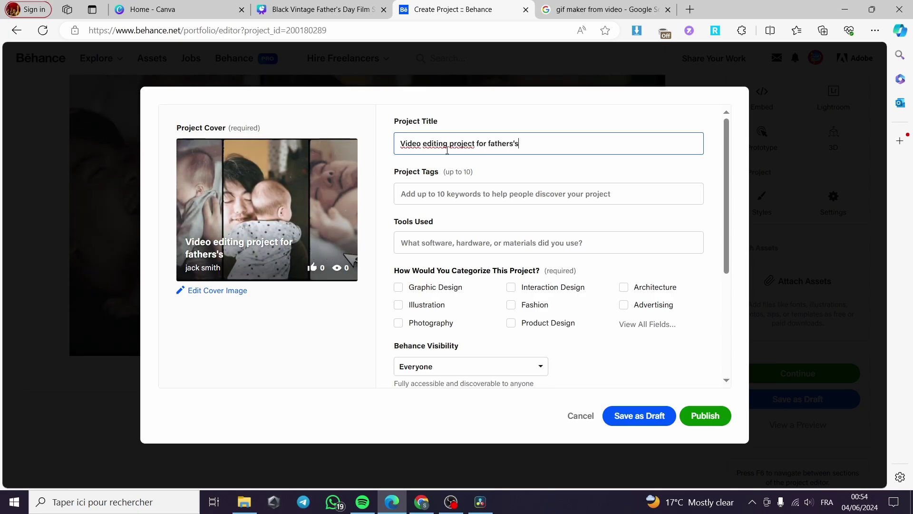
type("'s day")
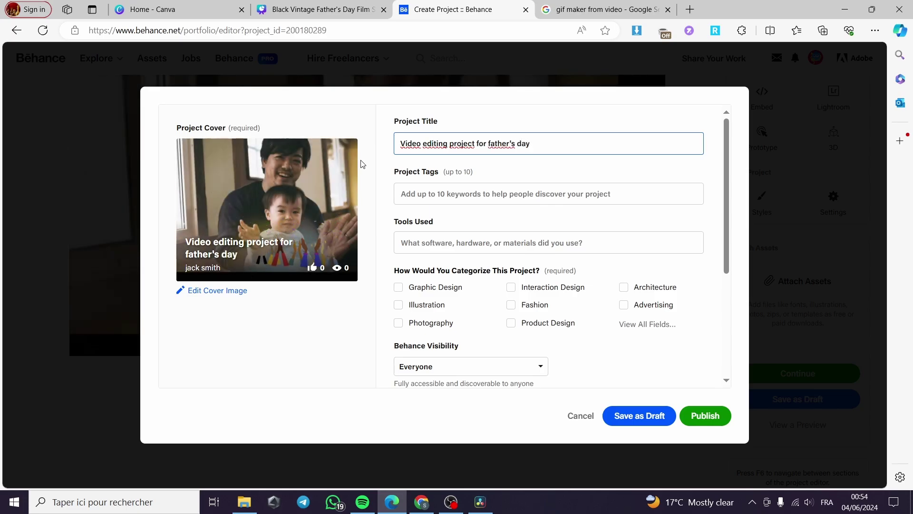
Tag the project with video editing, transitions, animations, after effects and motion graphics
left_click(441, 197)
type("video")
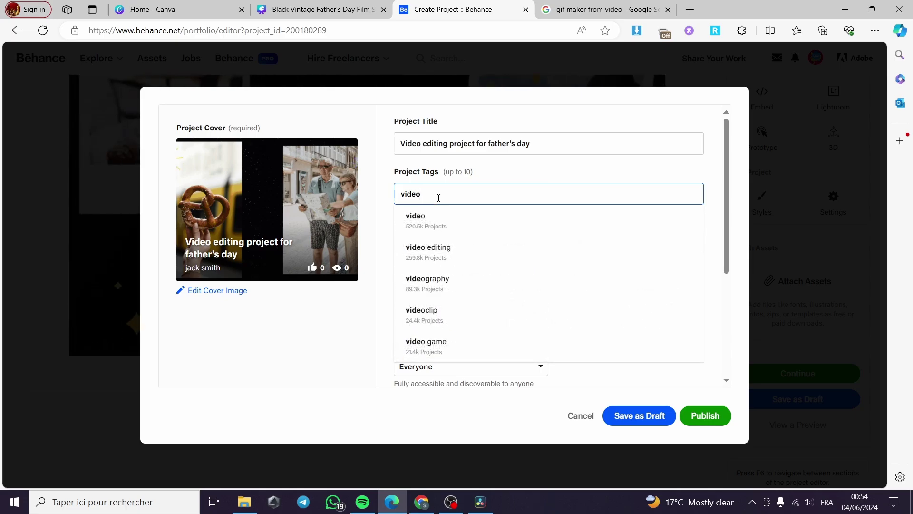
left_click(480, 248)
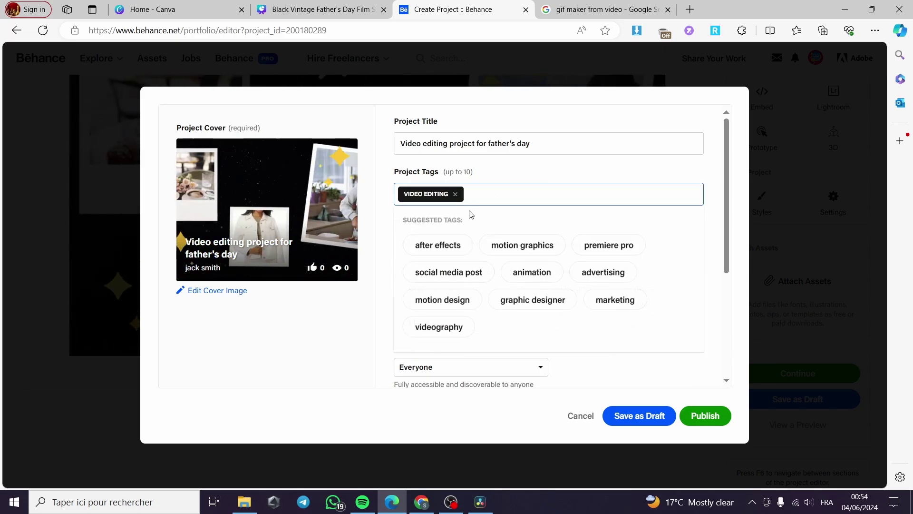
type("transi")
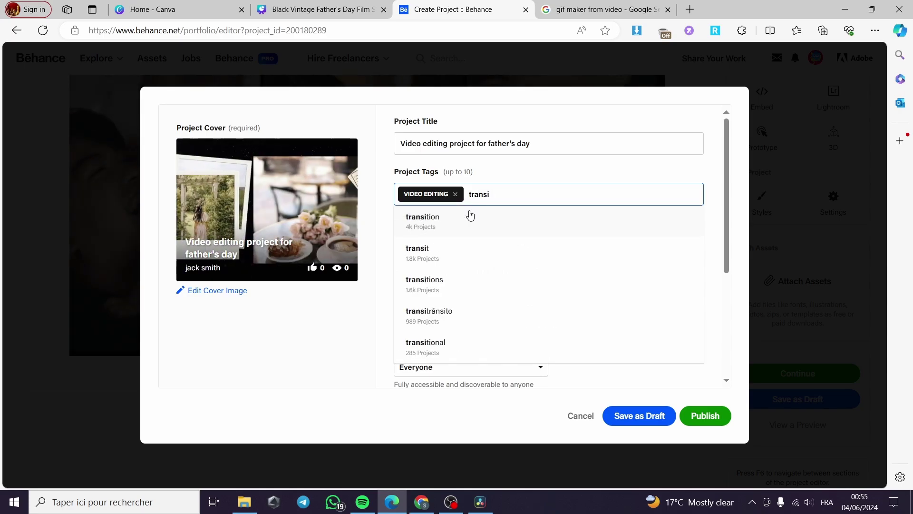
left_click(456, 290)
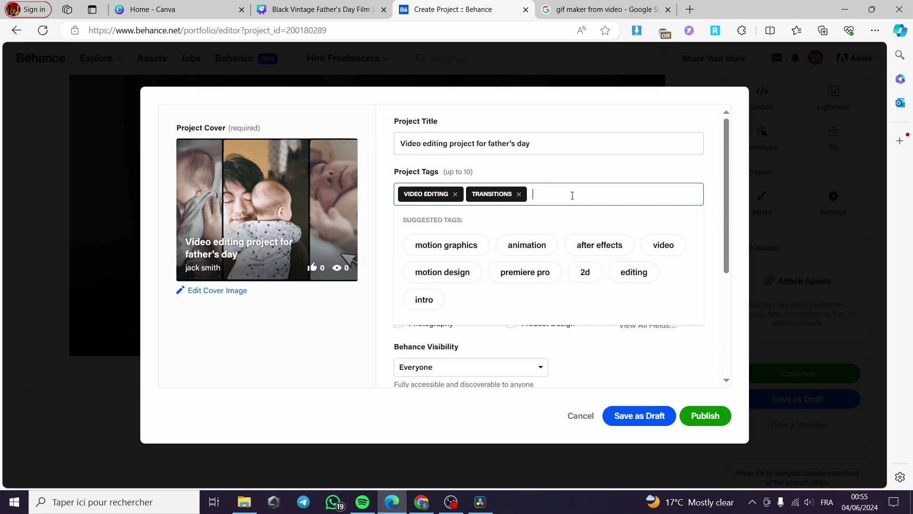
type("ani")
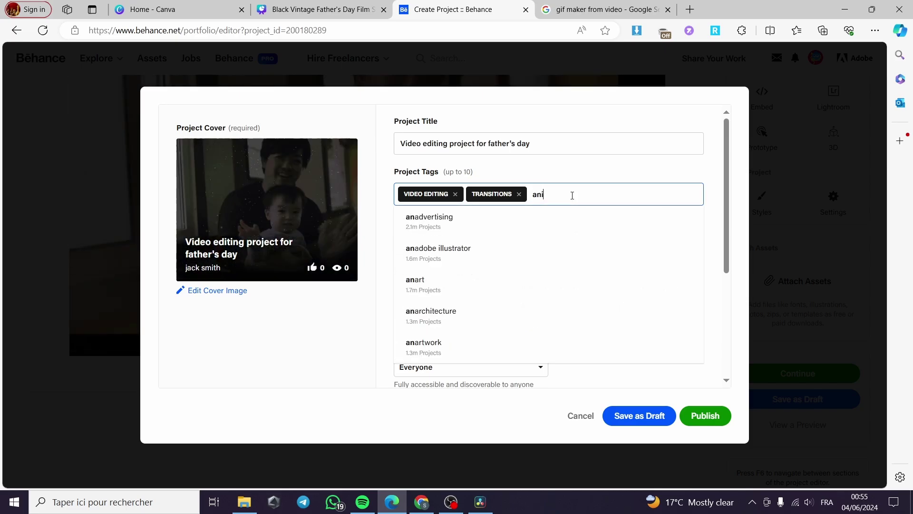
type("mation")
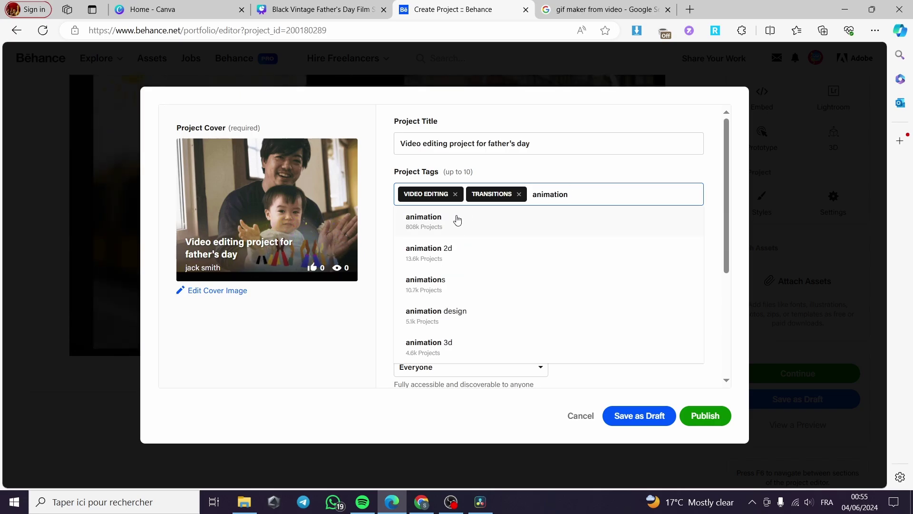
left_click(449, 284)
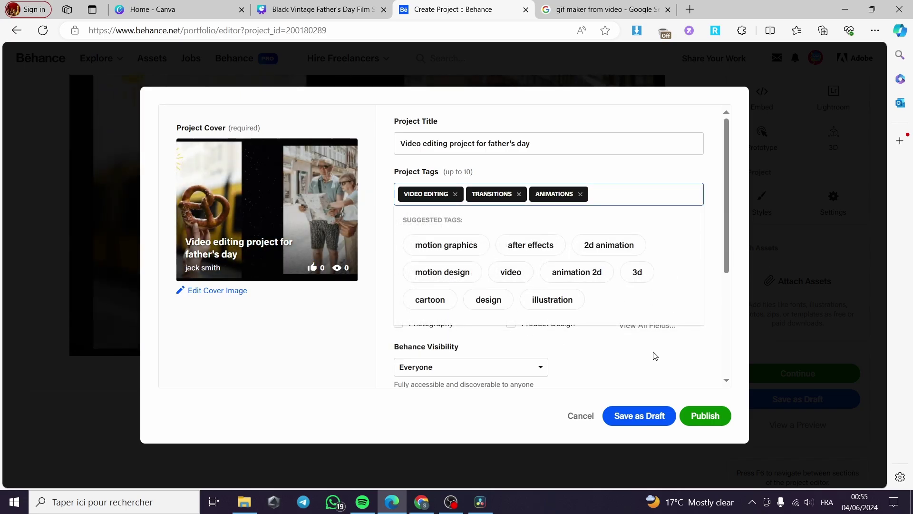
left_click(538, 251)
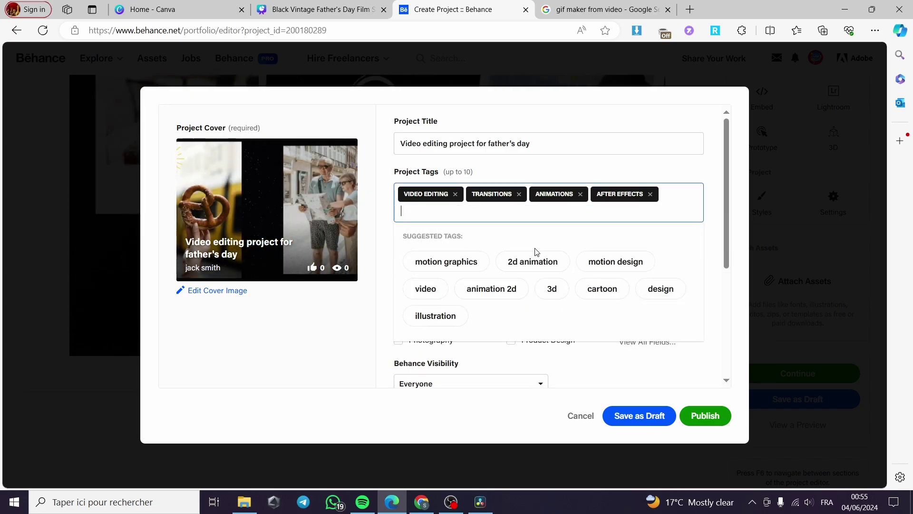
left_click(449, 266)
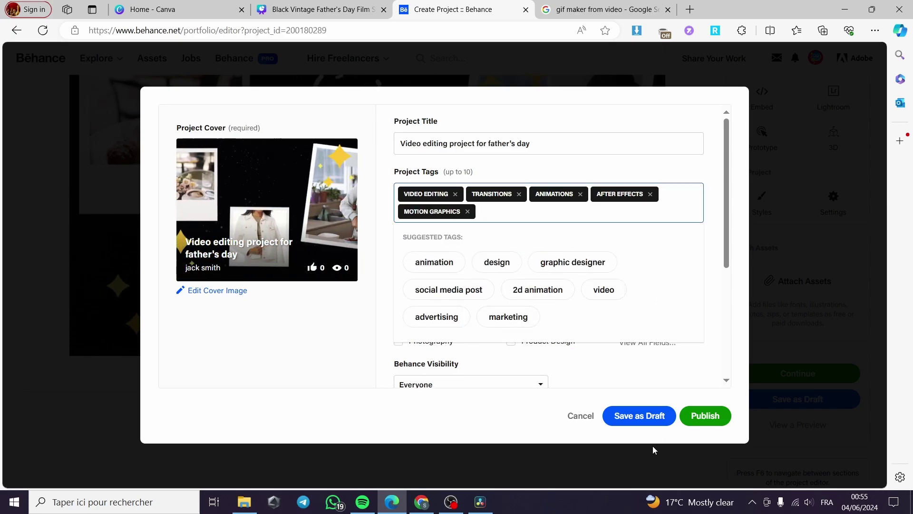
left_click(505, 415)
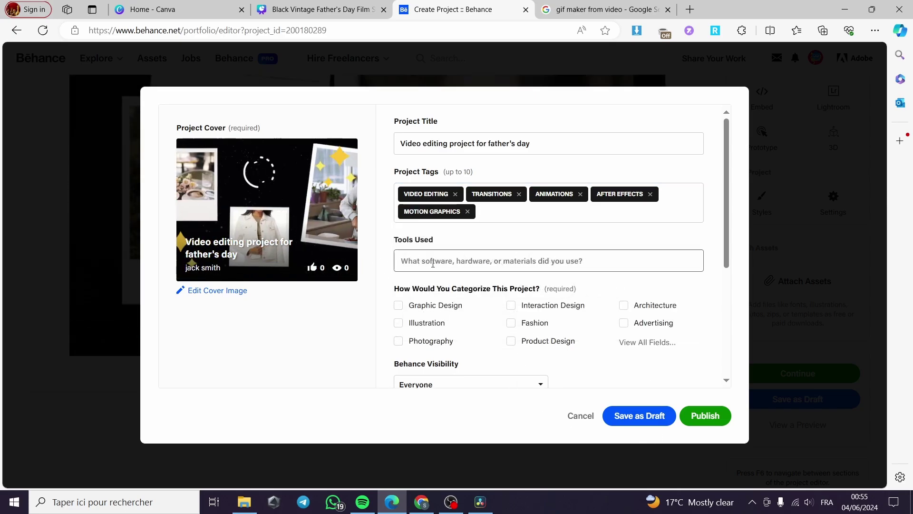
Categorise the project under Graphic Design, keep visibility at Everyone, and publish it
scroll(441, 310, "down", 1)
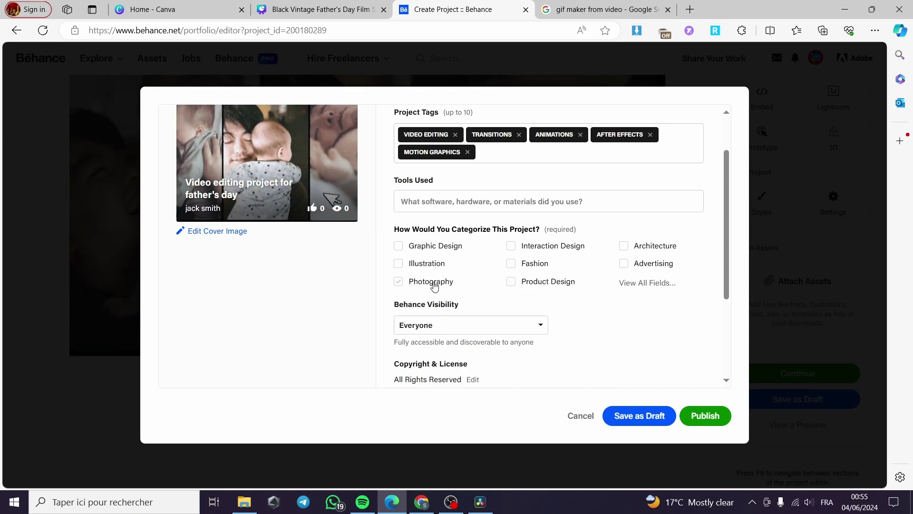
left_click(442, 251)
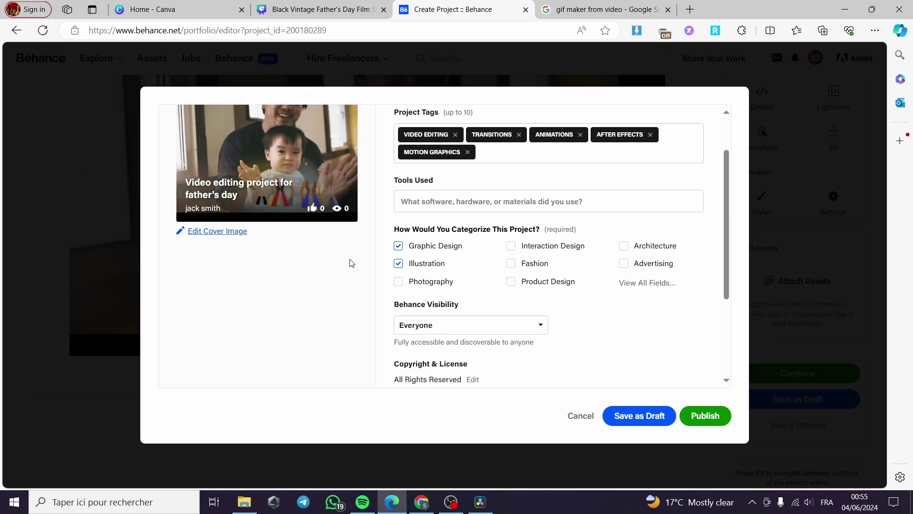
left_click(464, 331)
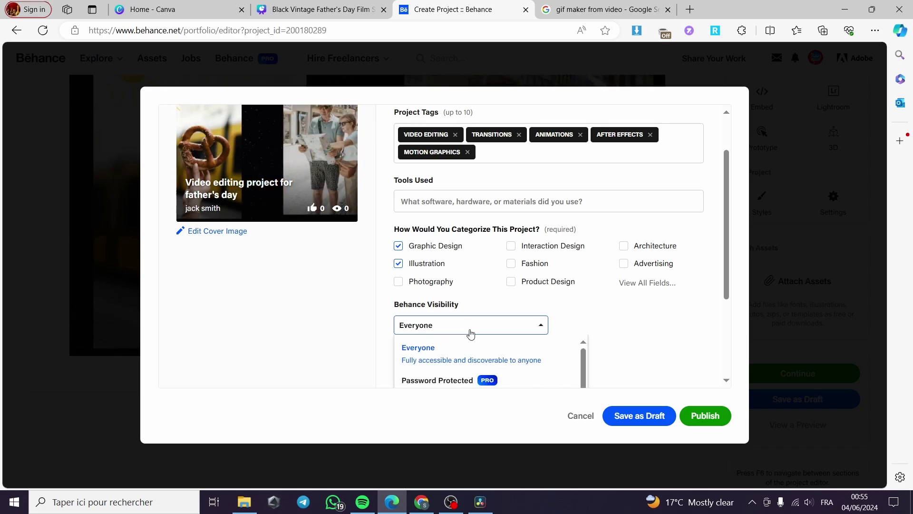
scroll(628, 326, "down", 1)
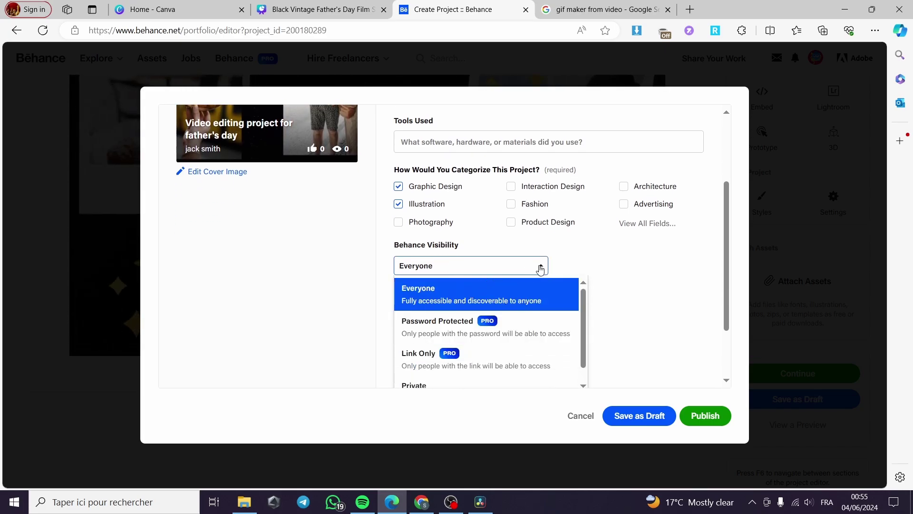
left_click(642, 278)
scroll(532, 298, "down", 1)
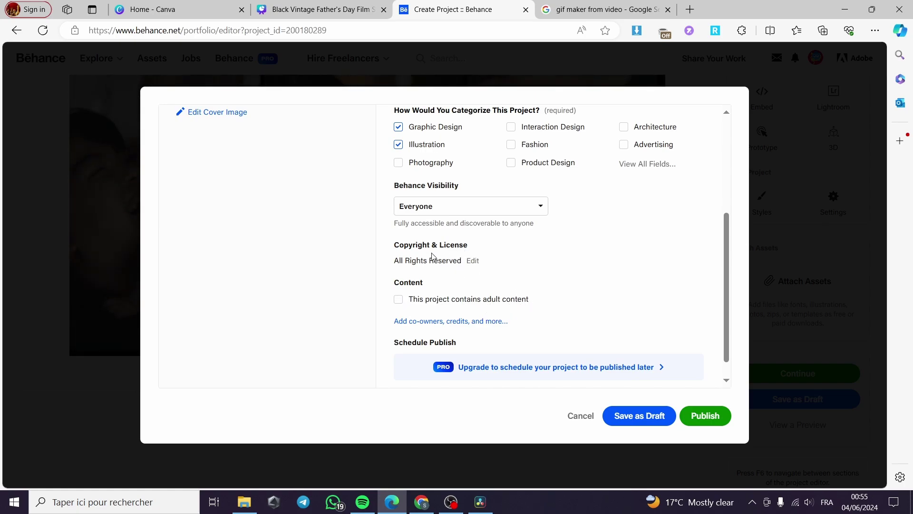
scroll(526, 259, "down", 1)
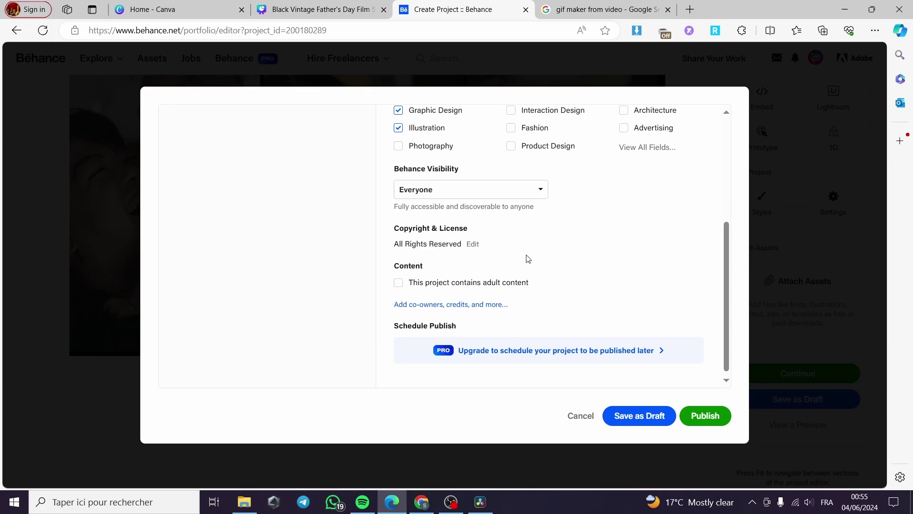
left_click(687, 417)
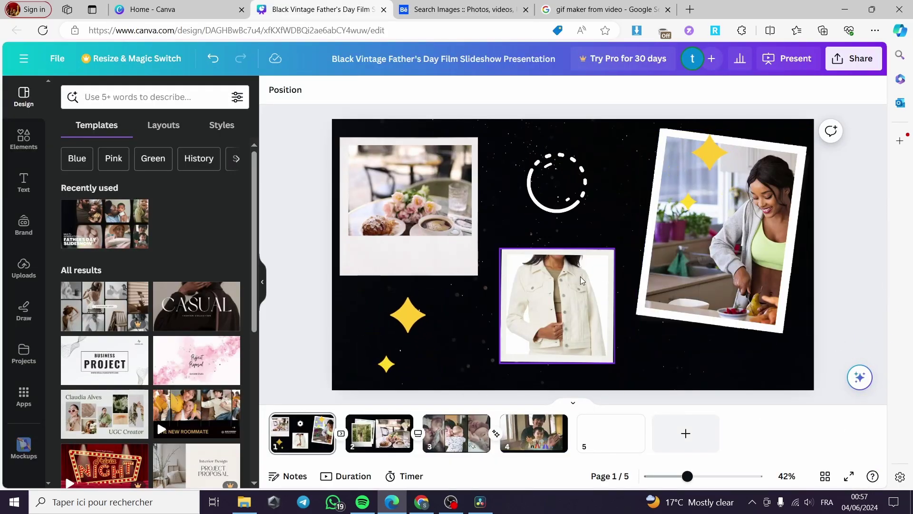
Switch to the browser tab with Google's 'gif maker from video' results
left_click(578, 5)
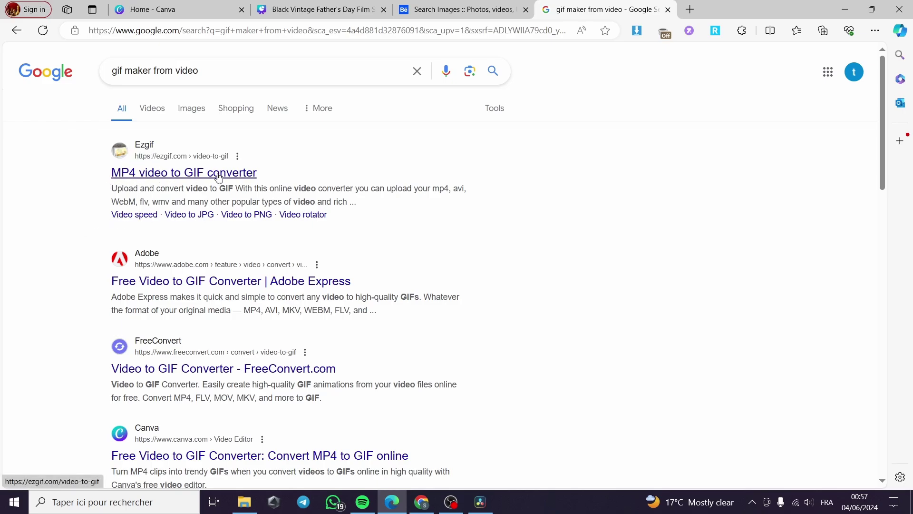
scroll(225, 179, "down", 1)
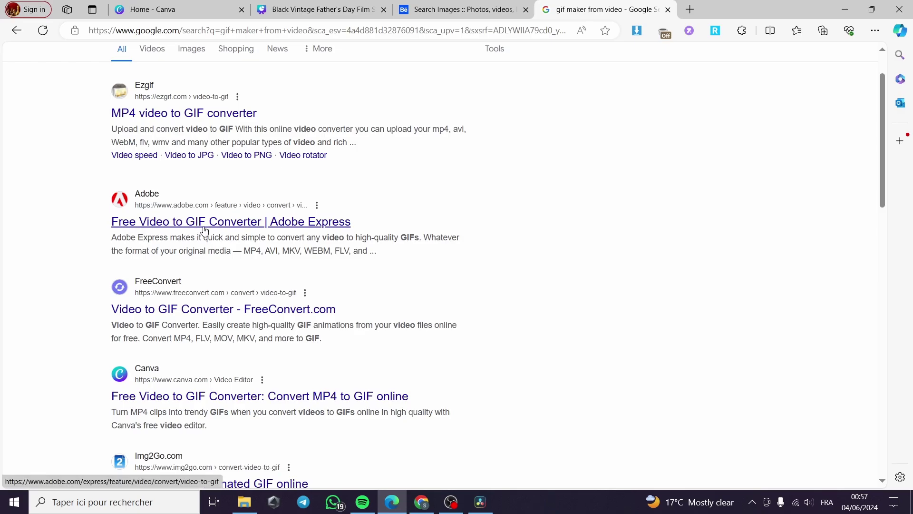
right_click(175, 229)
left_click(151, 247)
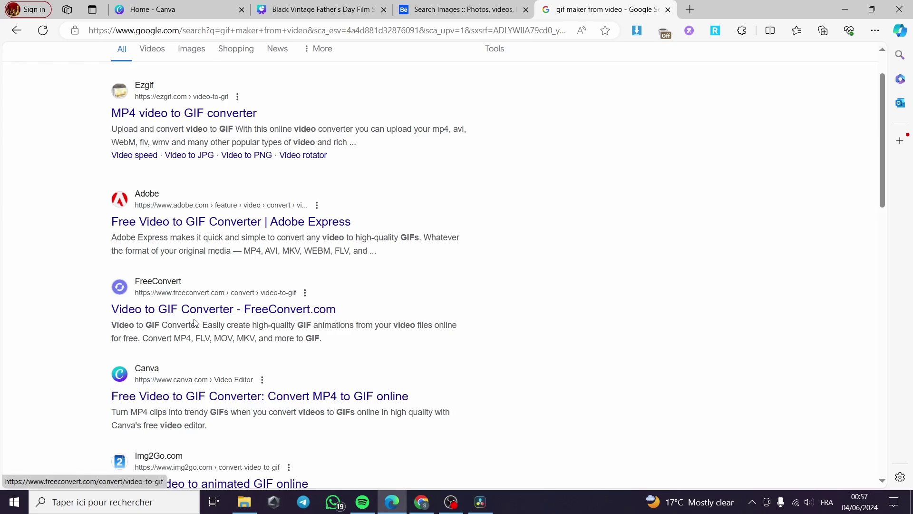
scroll(194, 323, "down", 2)
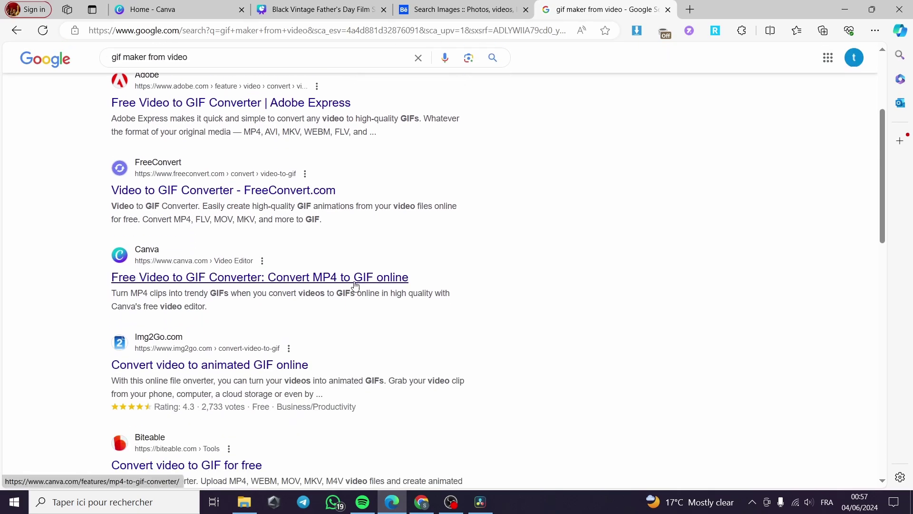
scroll(184, 377, "down", 1)
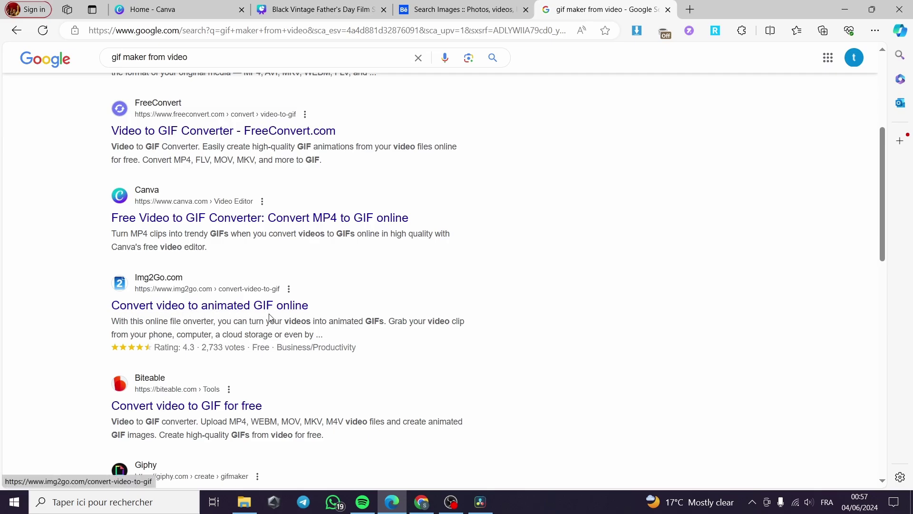
scroll(336, 332, "down", 1)
scroll(511, 313, "down", 1)
scroll(376, 333, "up", 5)
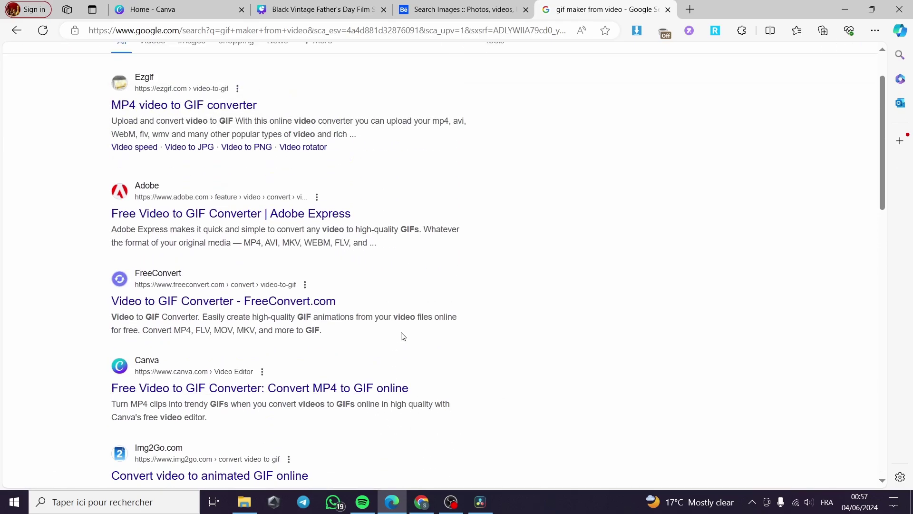
scroll(393, 290, "up", 1)
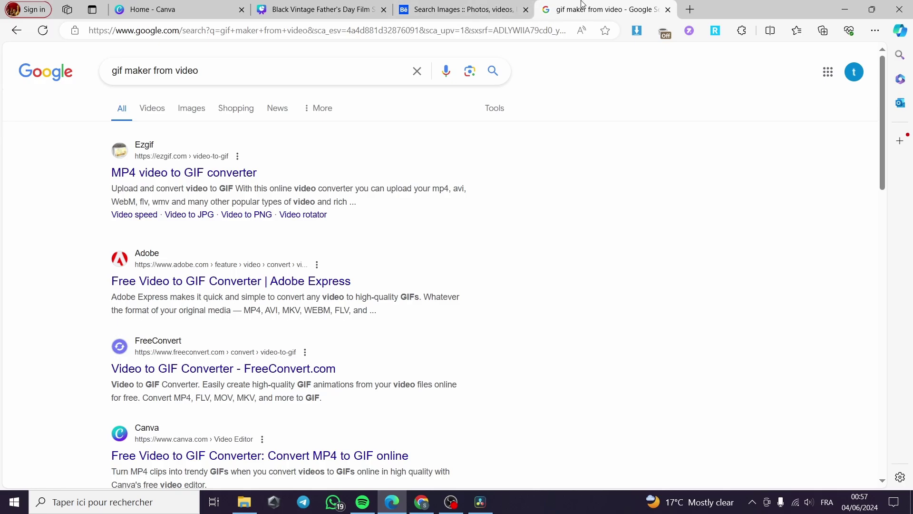
mouse_move(466, 5)
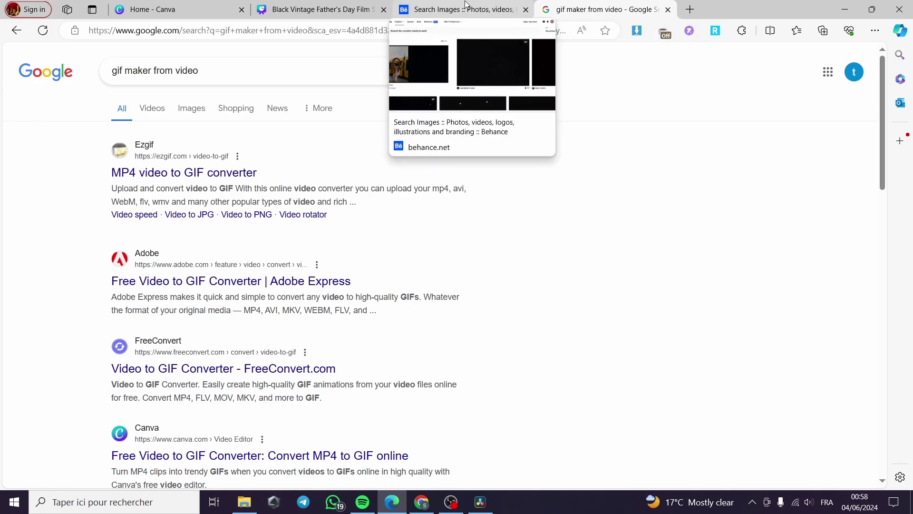